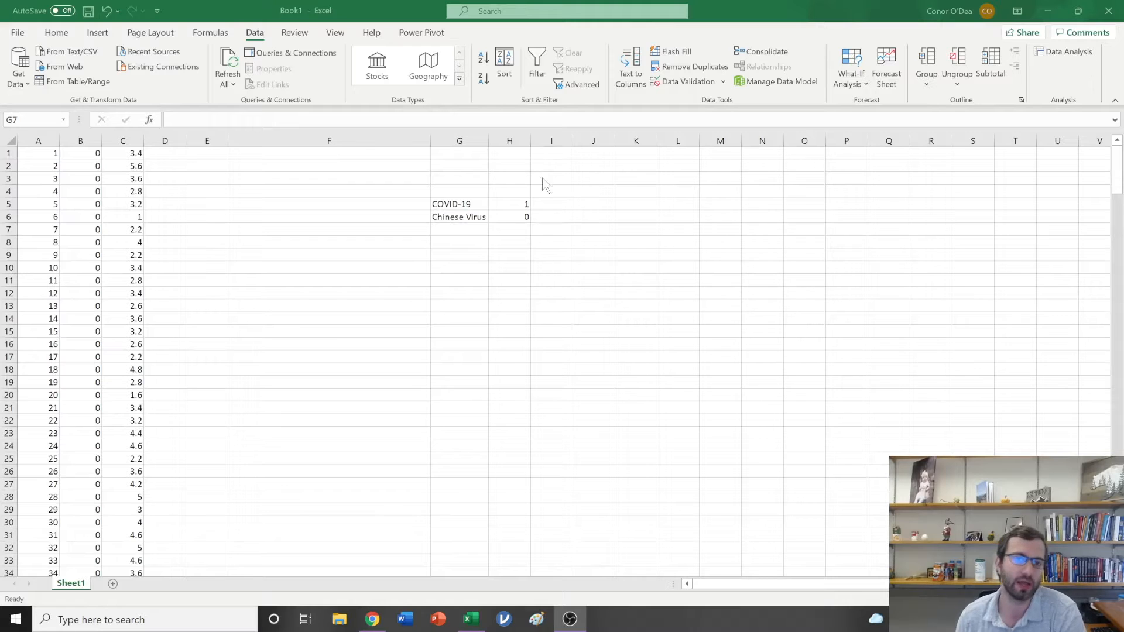
- Review the two condition labels and their numeric codes in cells G5:H6
left_click(472, 207)
left_click(472, 207)
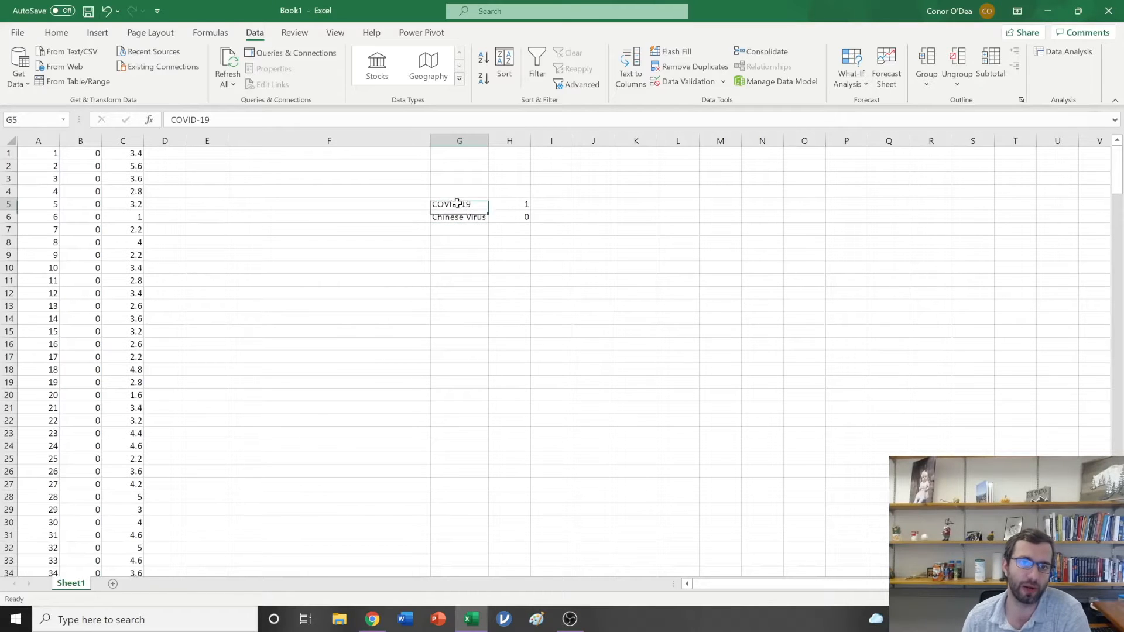
left_click(444, 217)
left_click(453, 206)
left_click(474, 218)
left_click(474, 266)
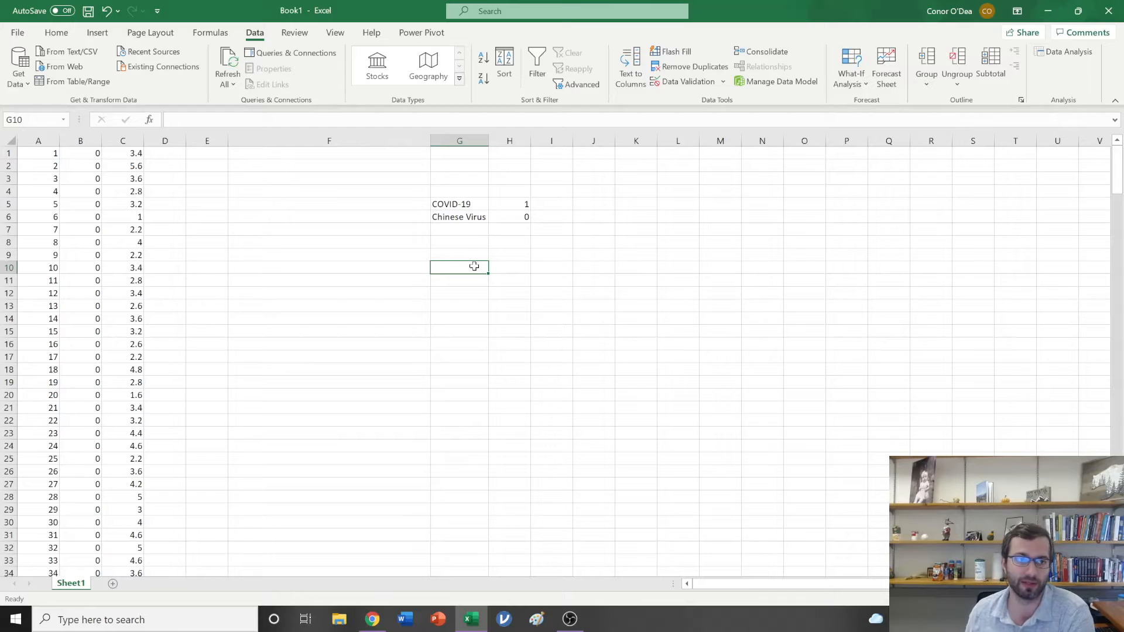
left_click(519, 201)
left_click(522, 214)
left_click(502, 206)
left_click(495, 217)
left_click(503, 204)
left_click(513, 216)
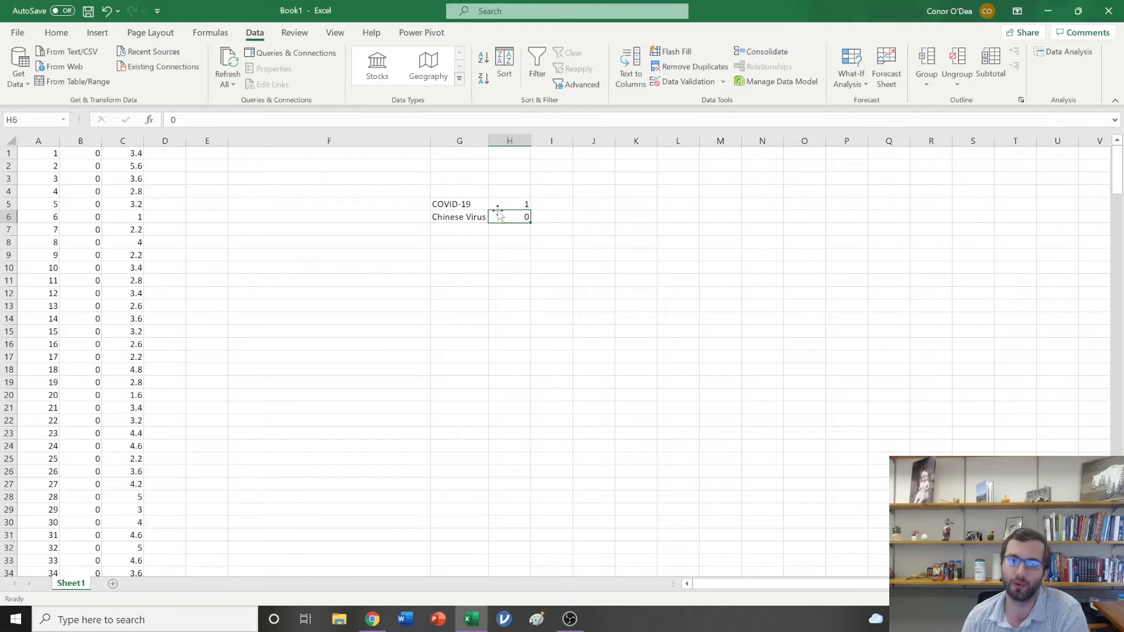
left_click(505, 203)
left_click(475, 202)
left_click(508, 205)
left_click(485, 205)
left_click(521, 203)
left_click(498, 215)
left_click(459, 219)
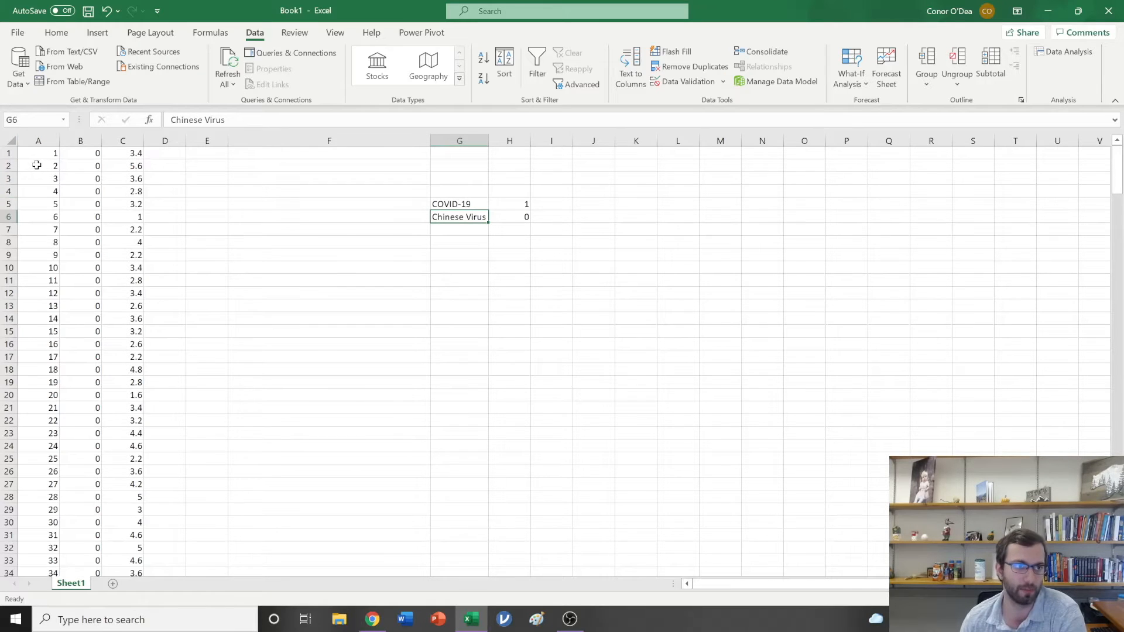
- Examine the values in columns A to C, matching the group codes in column B to the condition labels in G5:G6
scroll(36, 166, "down", 3)
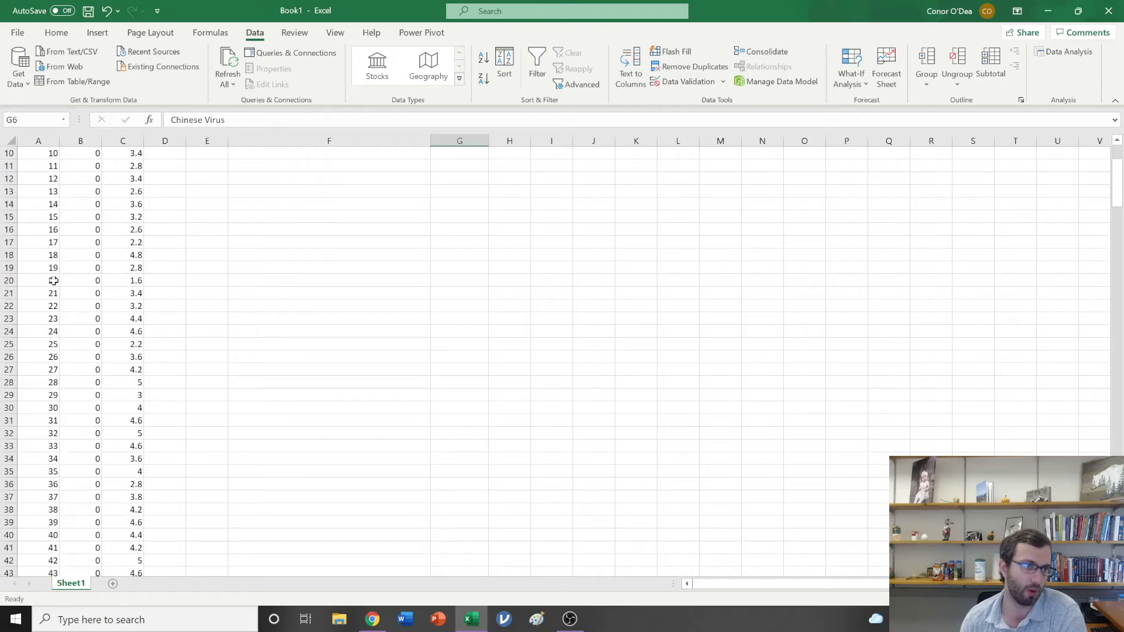
scroll(54, 281, "up", 3)
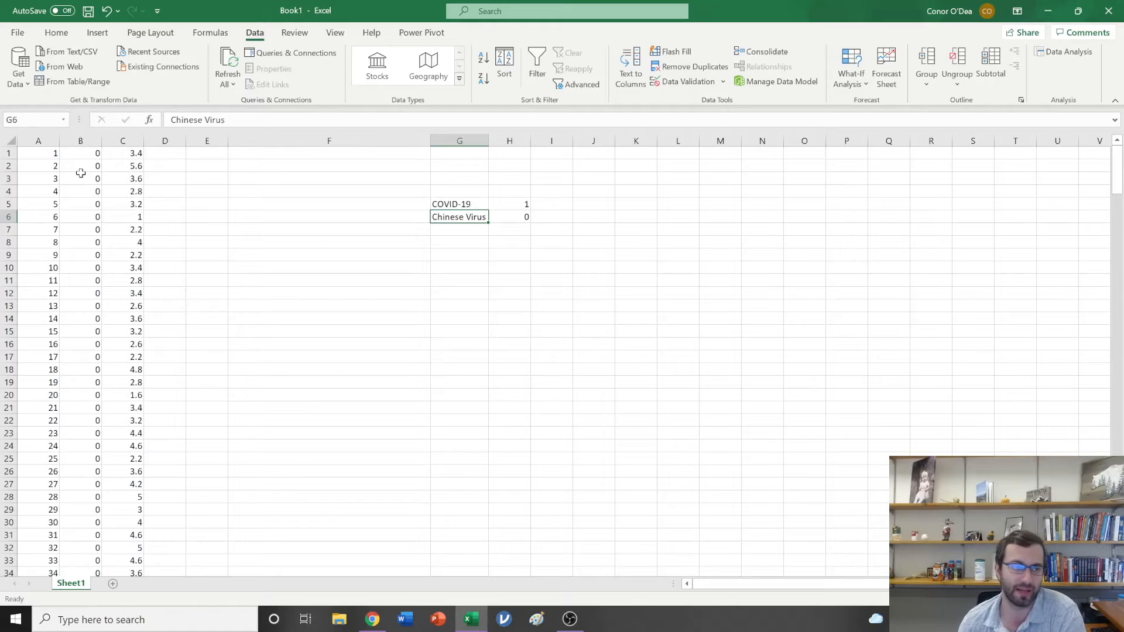
scroll(82, 280, "down", 5)
scroll(81, 279, "down", 9)
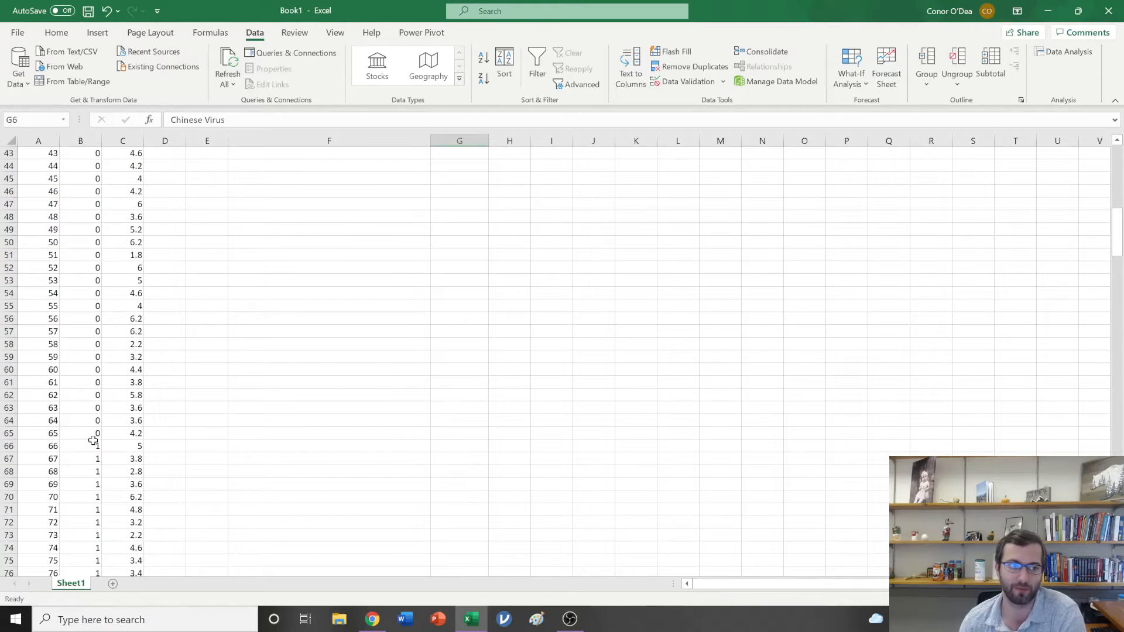
scroll(94, 432, "up", 14)
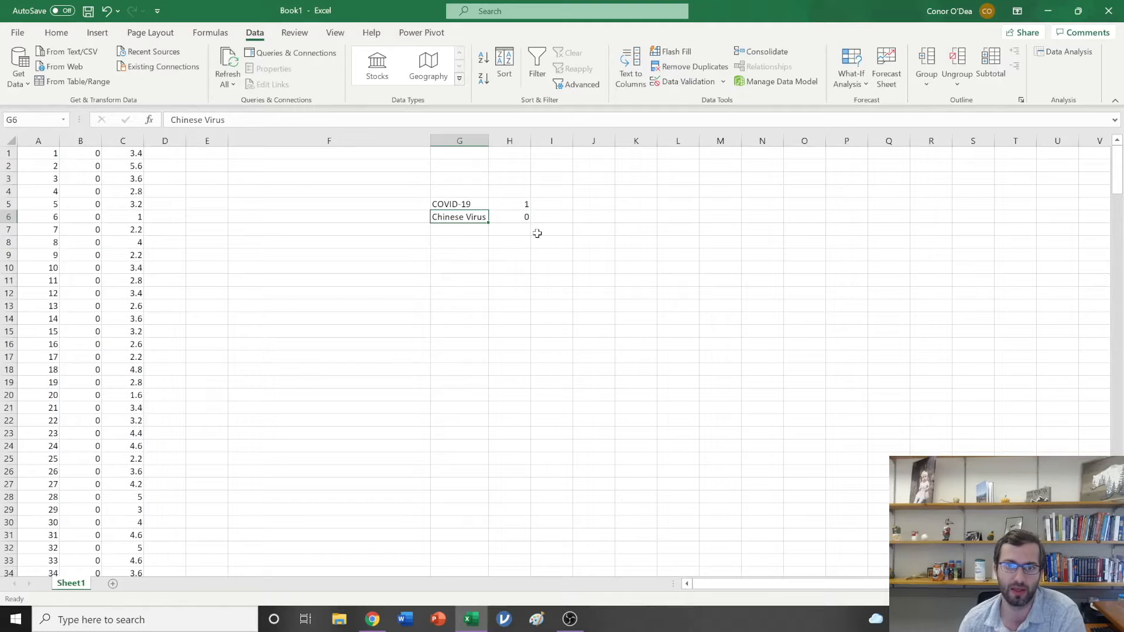
scroll(118, 451, "down", 14)
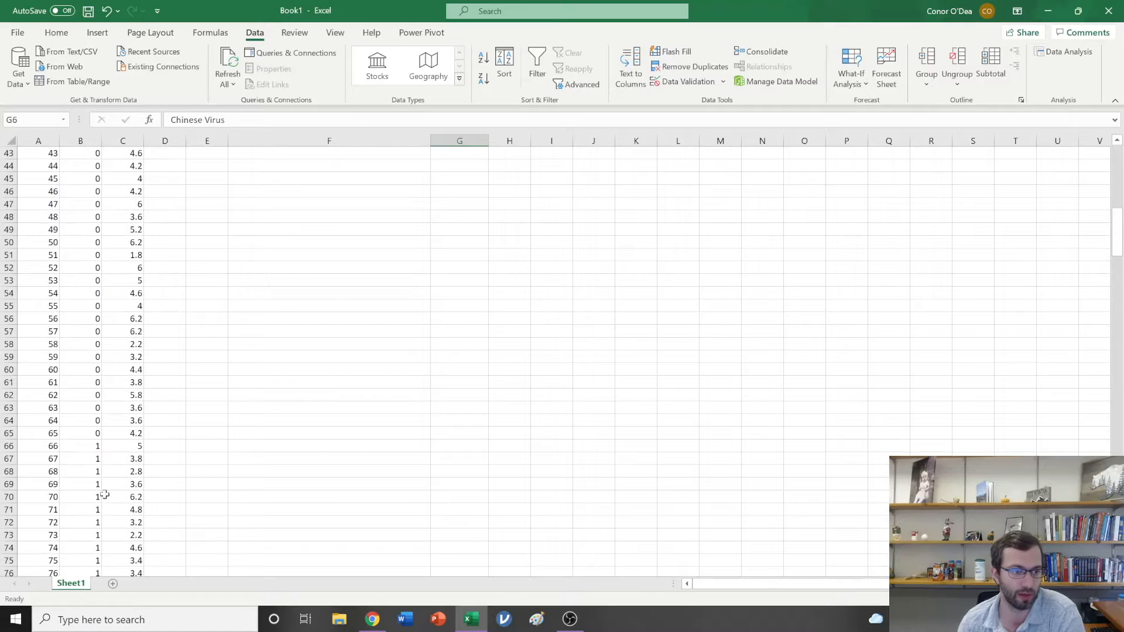
scroll(331, 302, "up", 14)
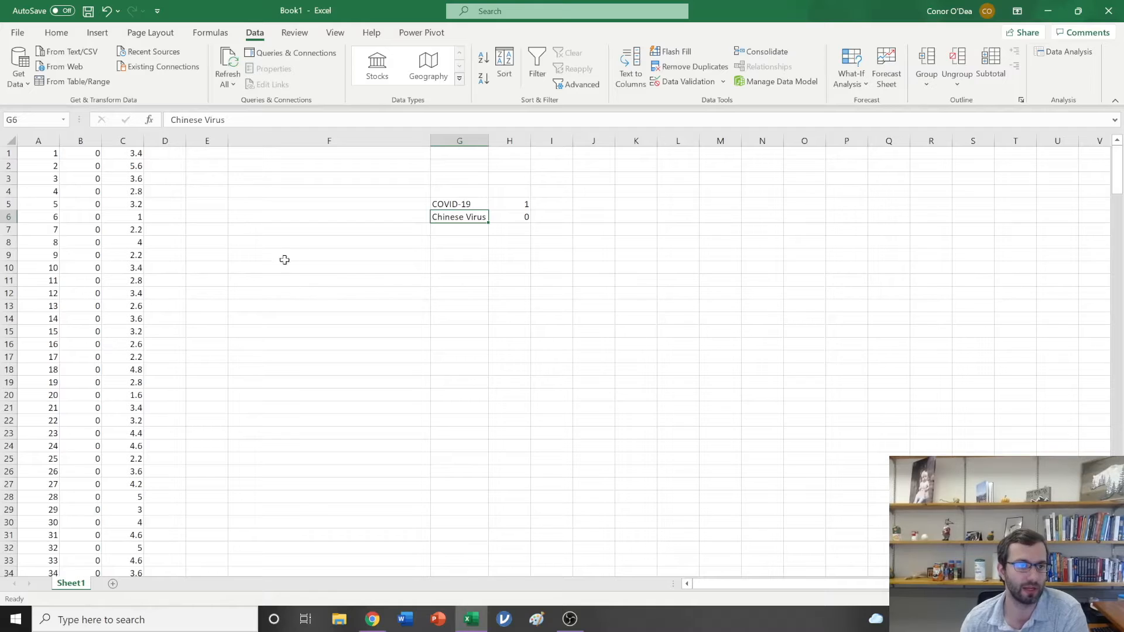
left_click(465, 208)
left_click(467, 213)
left_click(475, 200)
left_click(470, 220)
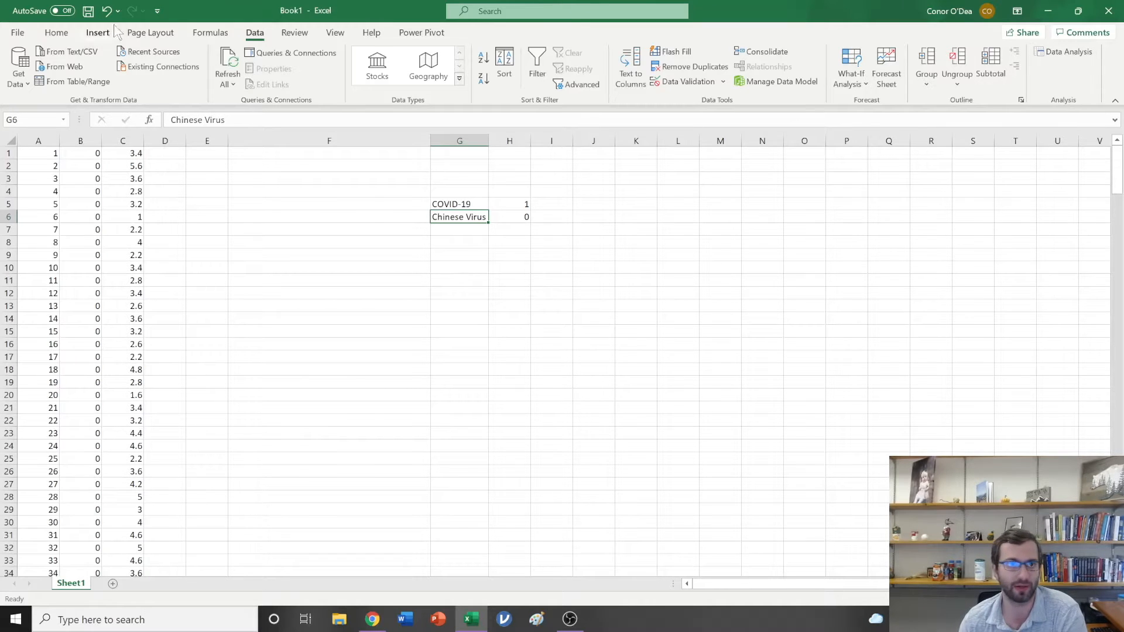
- Open the "t-Test: Two-Sample Assuming Unequal Variances" data analysis tool and move its dialog clear of the data columns
left_click(65, 35)
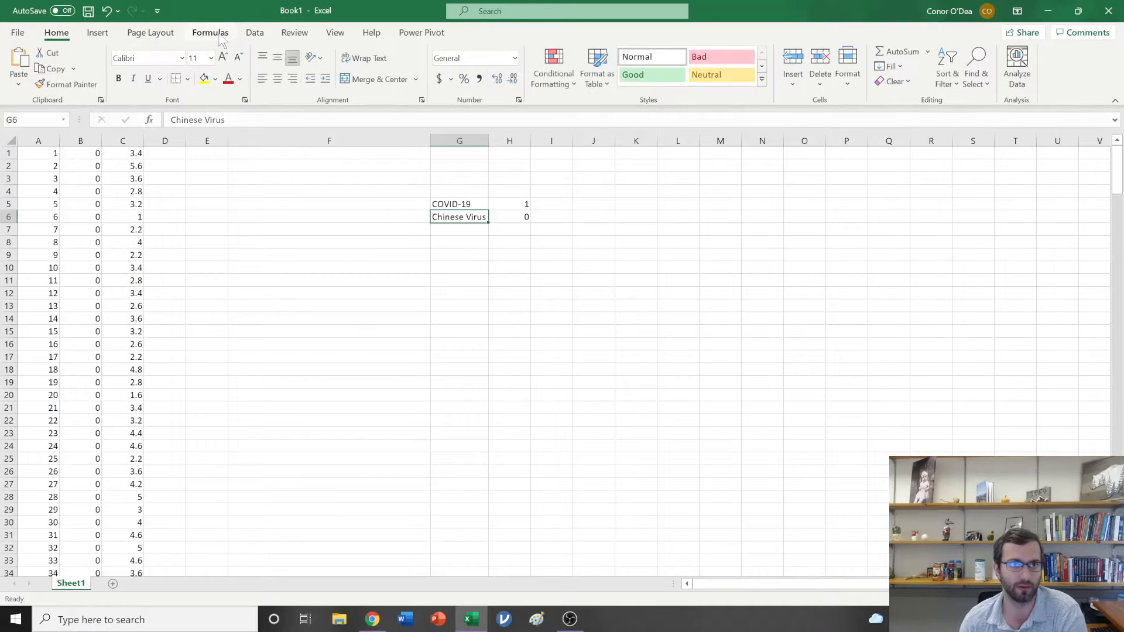
left_click(258, 35)
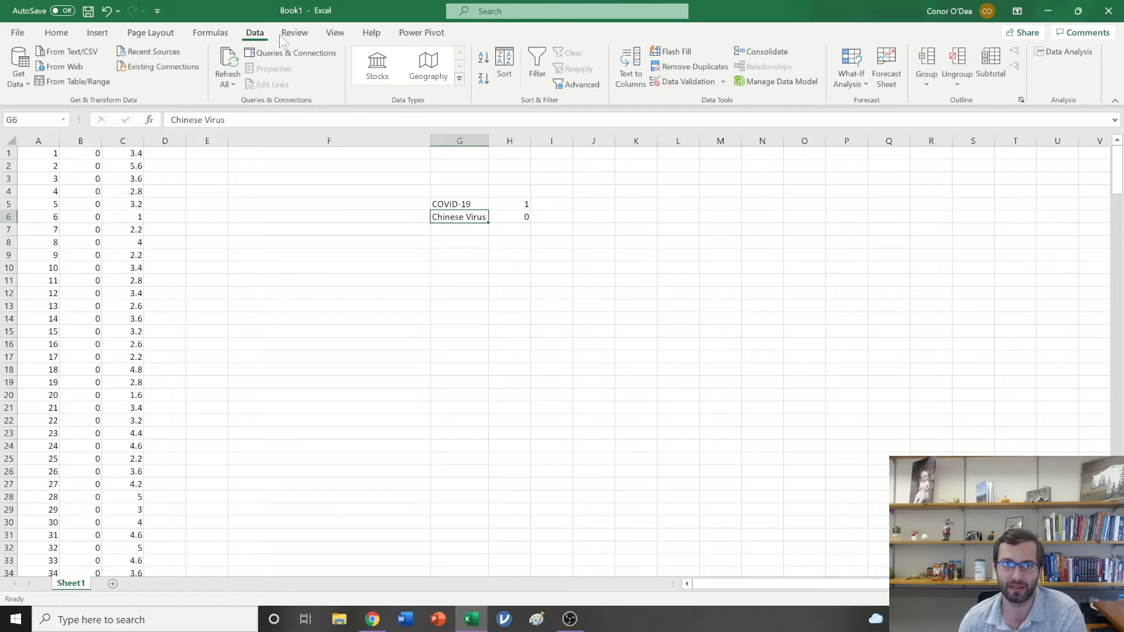
left_click(1070, 52)
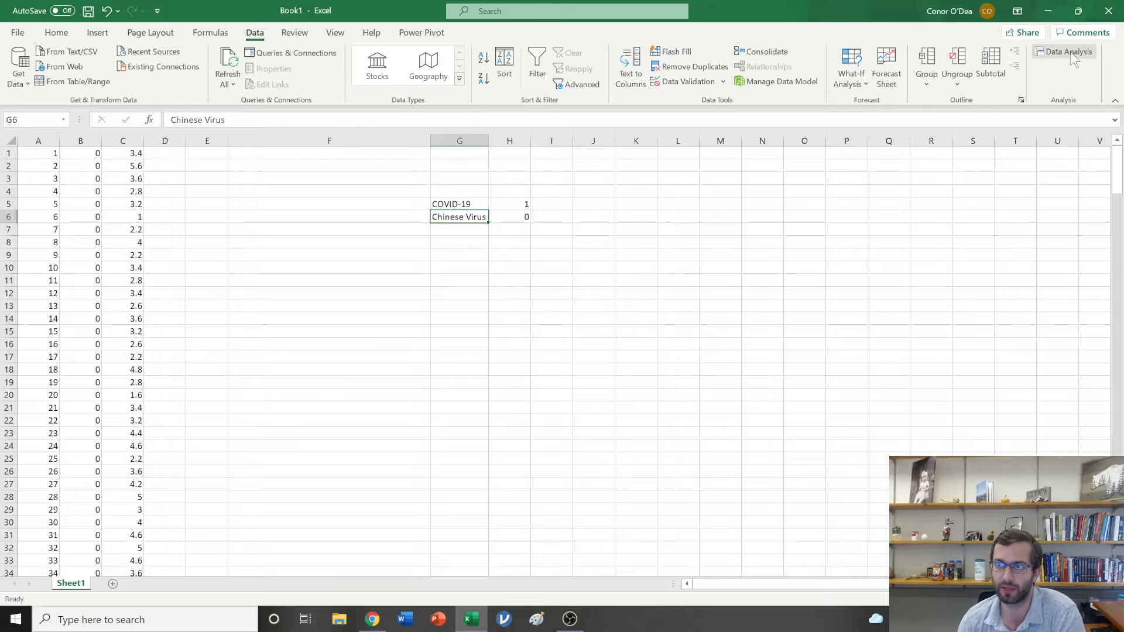
scroll(666, 274, "up", 3)
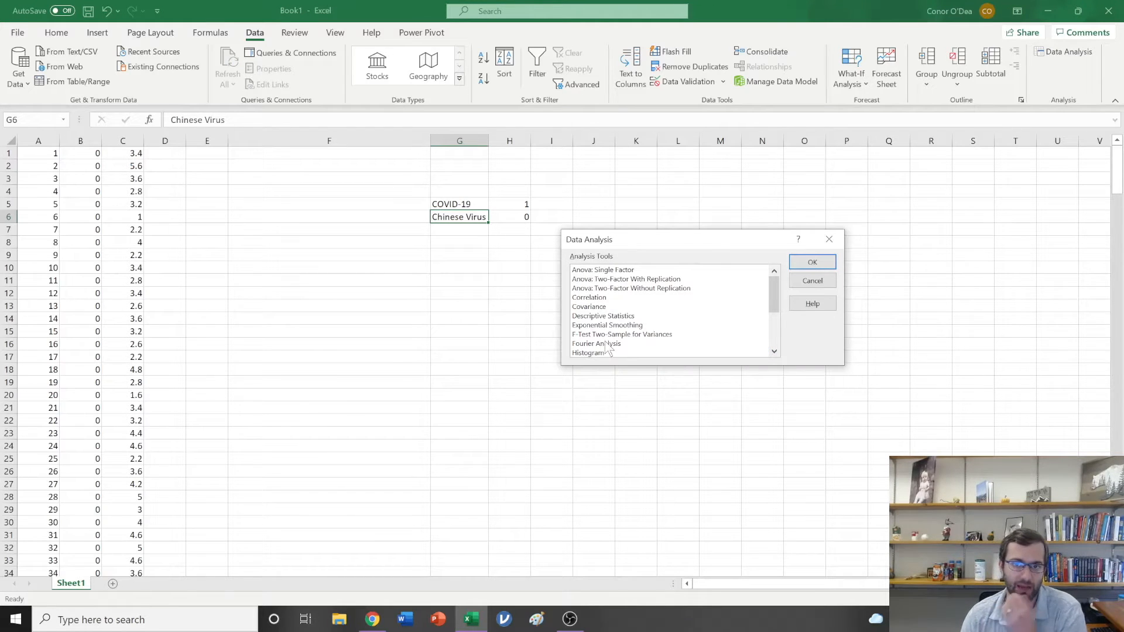
scroll(618, 293, "down", 3)
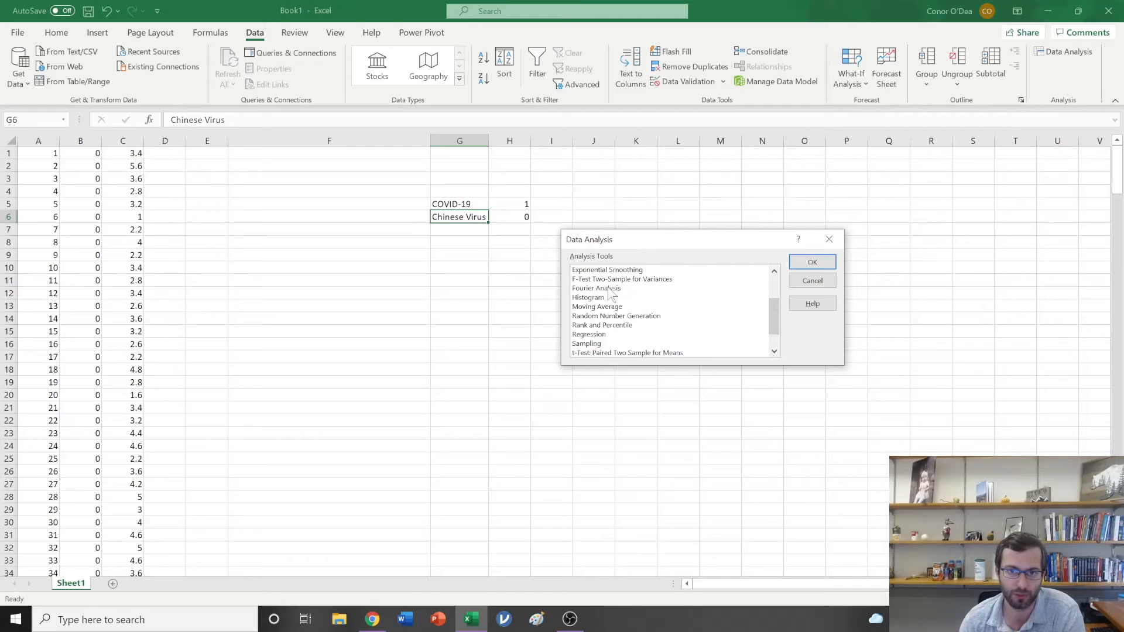
left_click(629, 334)
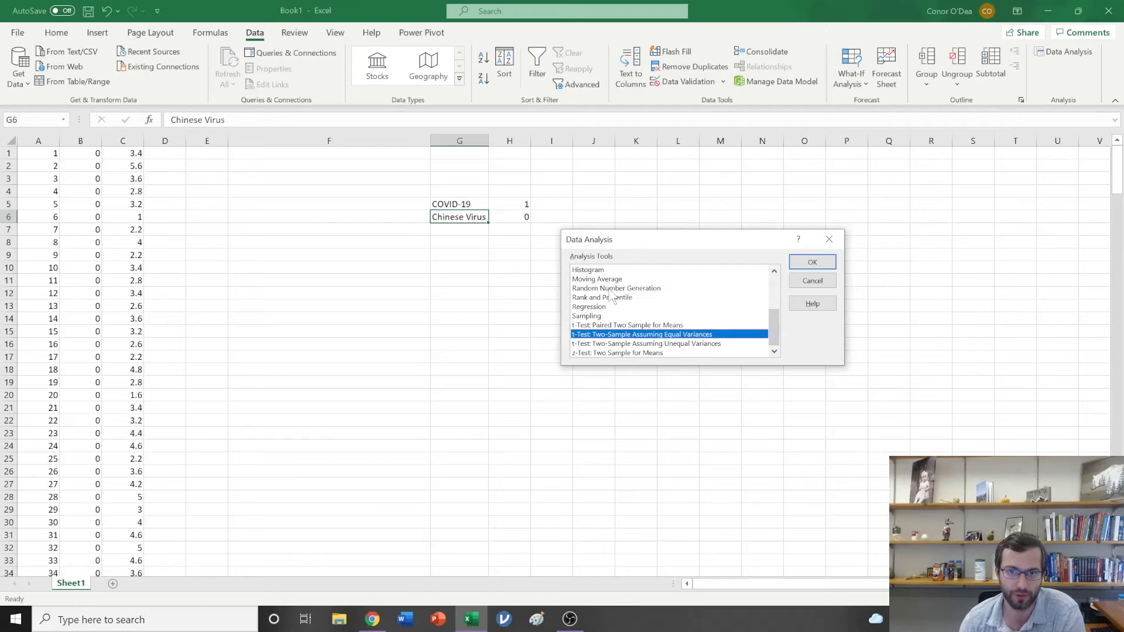
left_click(645, 344)
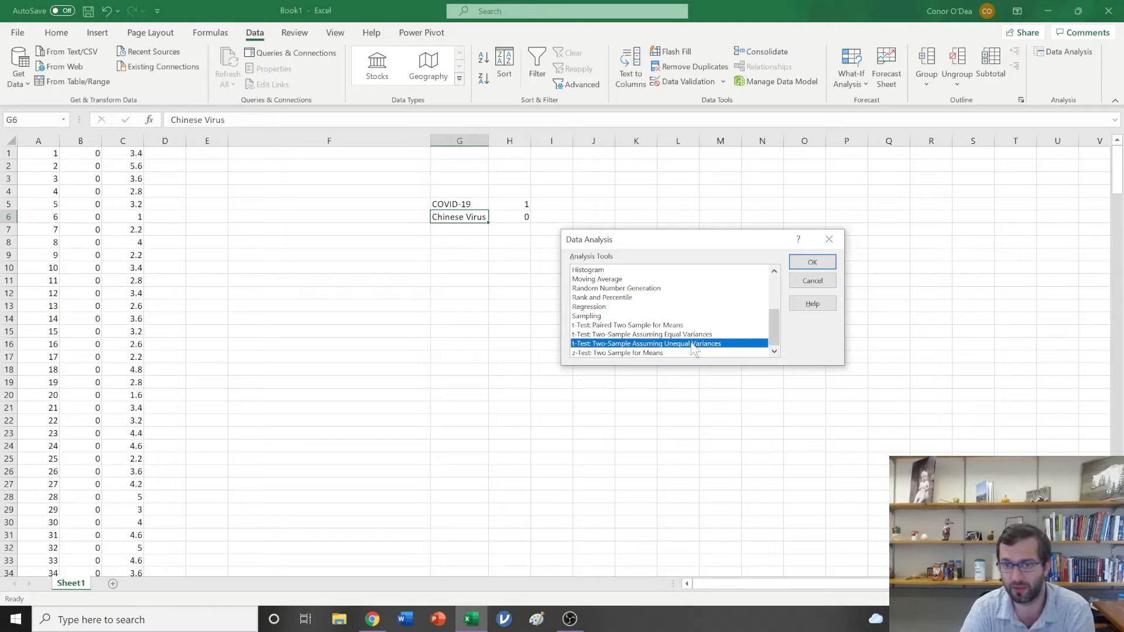
left_click(818, 264)
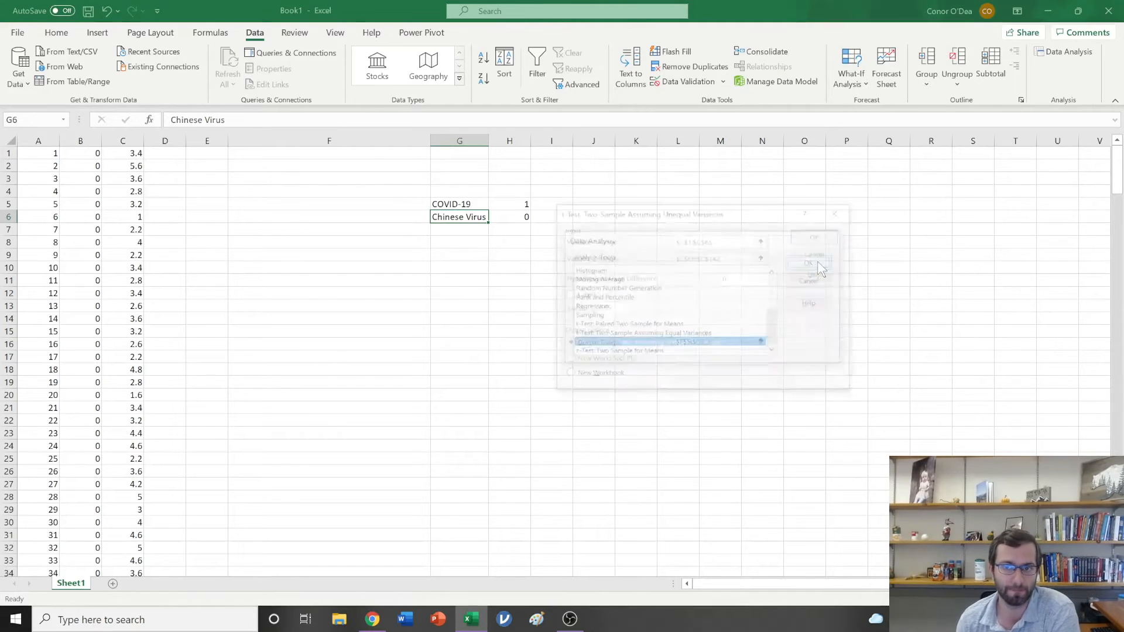
left_click_drag(719, 215, 610, 292)
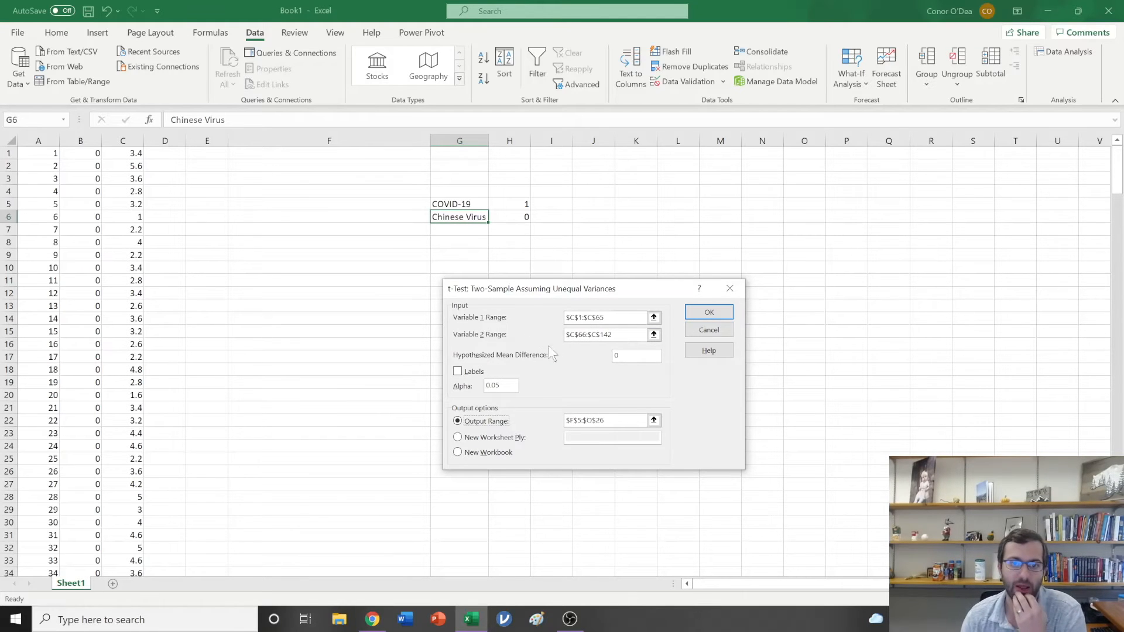
- Set the t-test's Variable 1 range to the group 0 scores in C1:C65
left_click(653, 317)
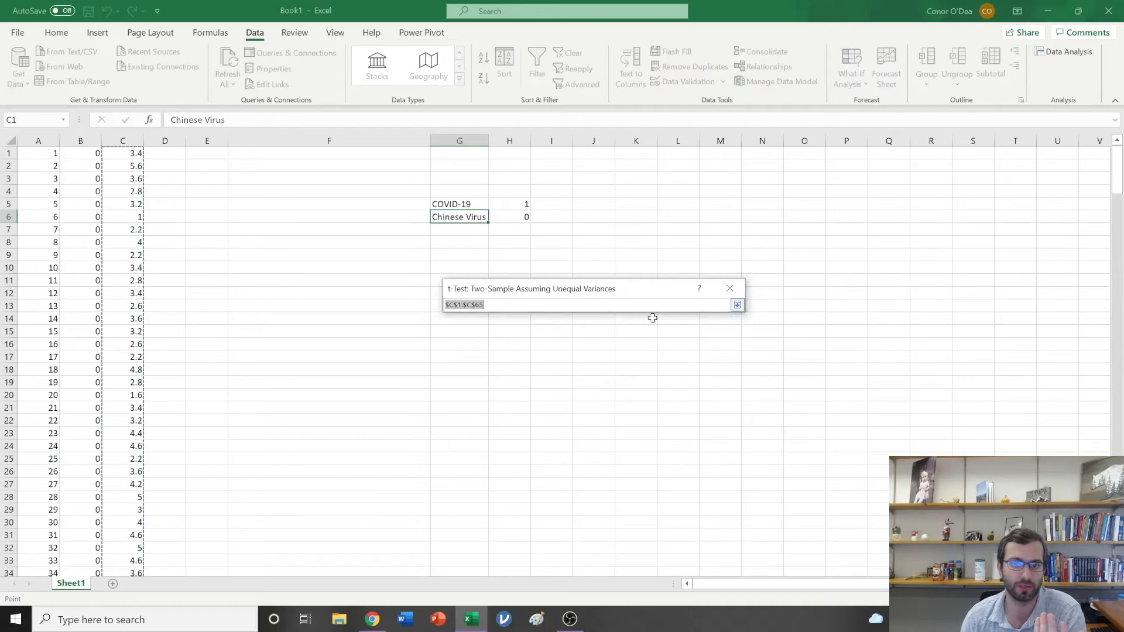
left_click(738, 304)
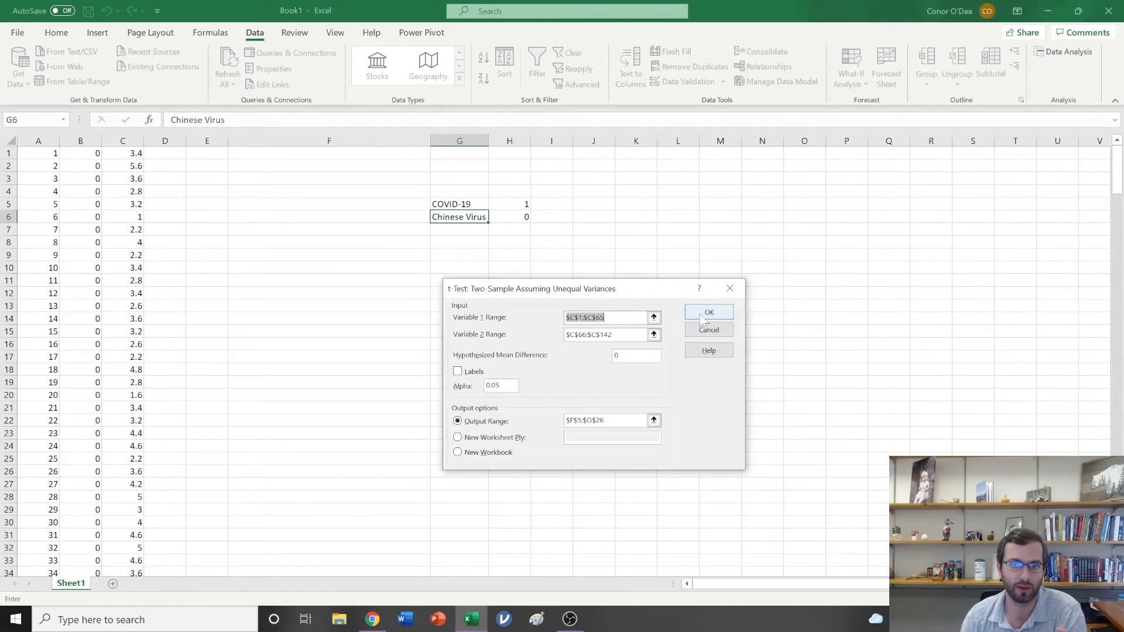
left_click(654, 318)
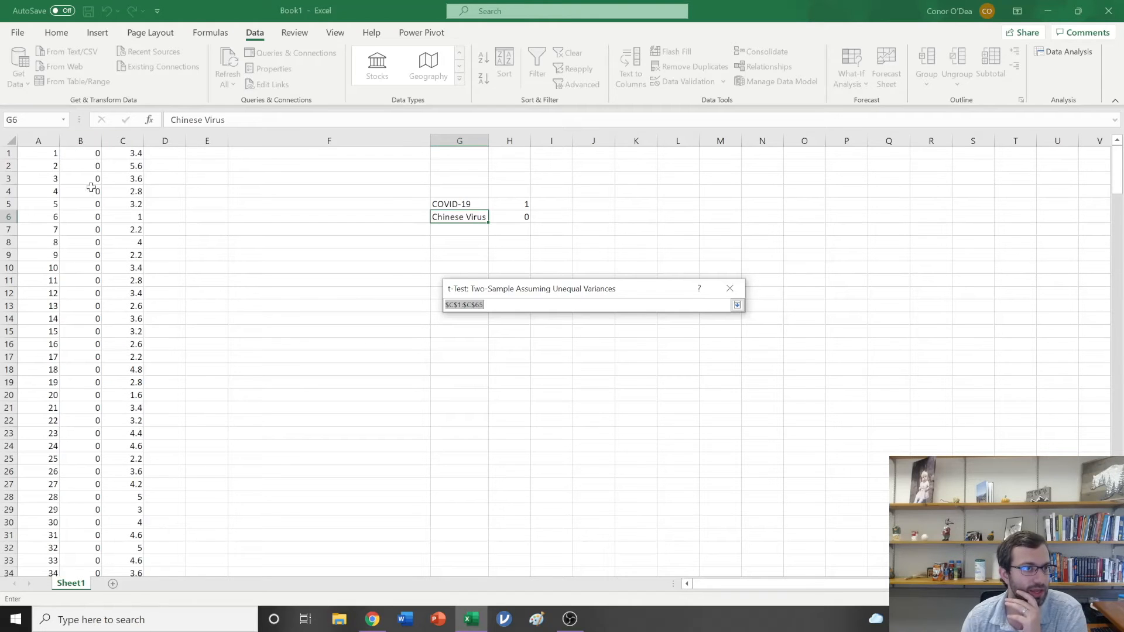
left_click_drag(135, 157, 120, 410)
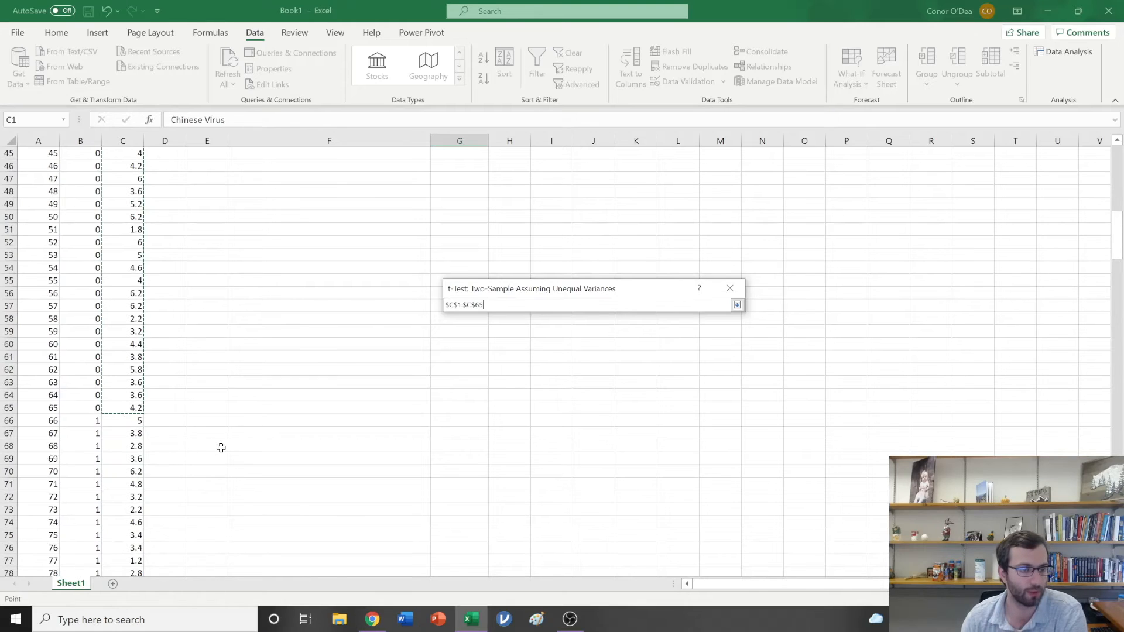
scroll(126, 445, "up", 13)
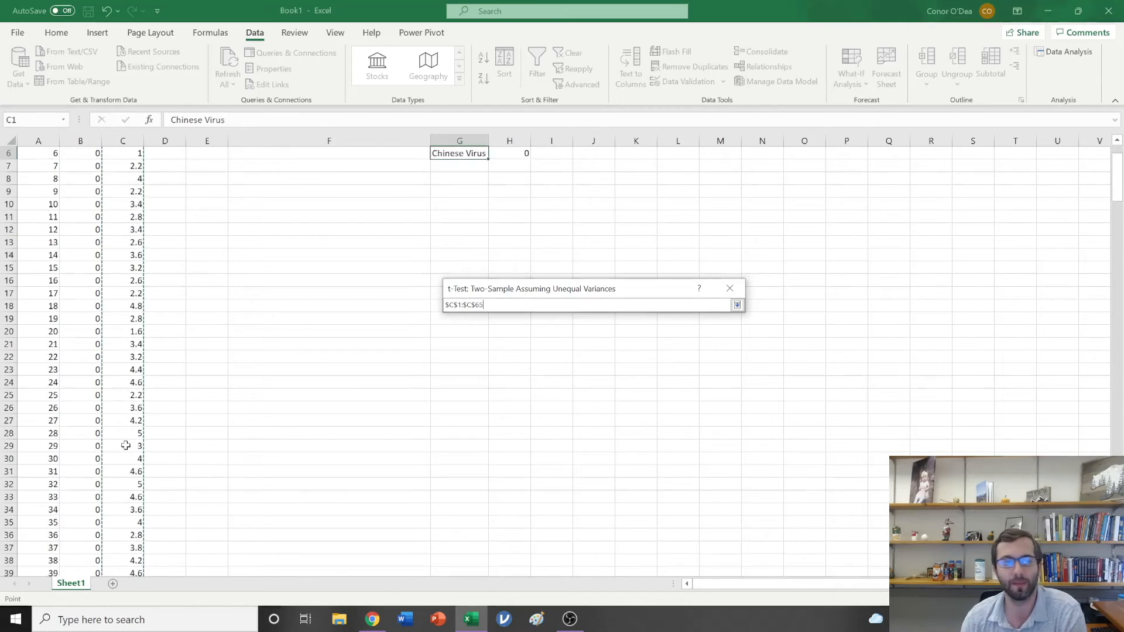
scroll(126, 445, "up", 2)
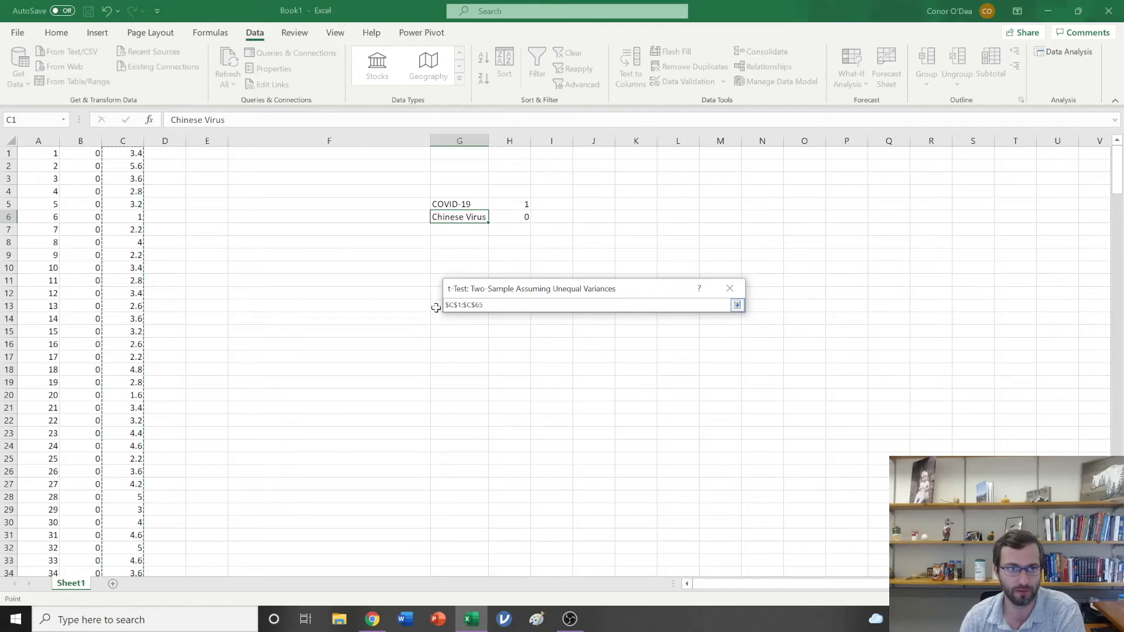
left_click(737, 305)
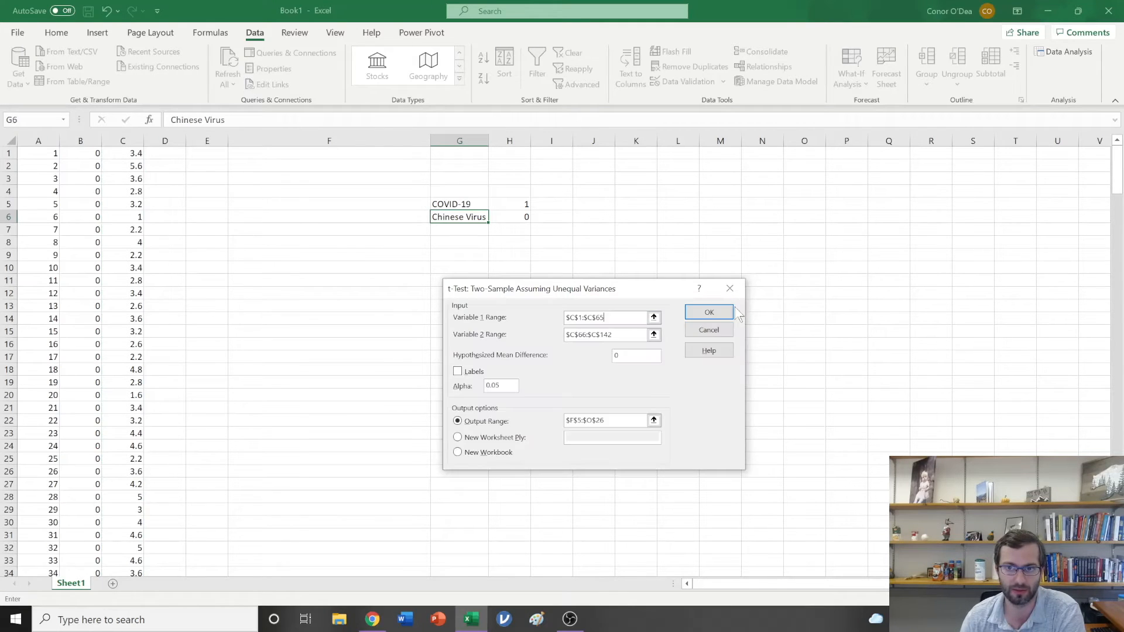
- Set the t-test's Variable 2 range to the group 1 scores in C66:C142
left_click(654, 334)
scroll(125, 363, "down", 4)
scroll(136, 356, "up", 7)
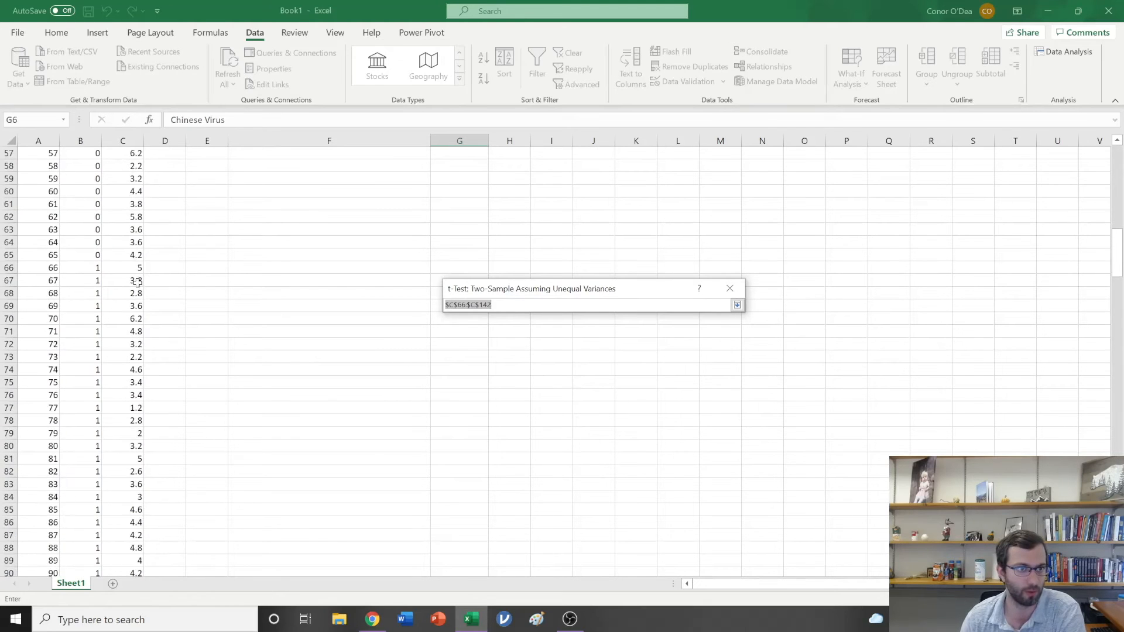
left_click(136, 267)
left_click_drag(136, 267, 134, 447)
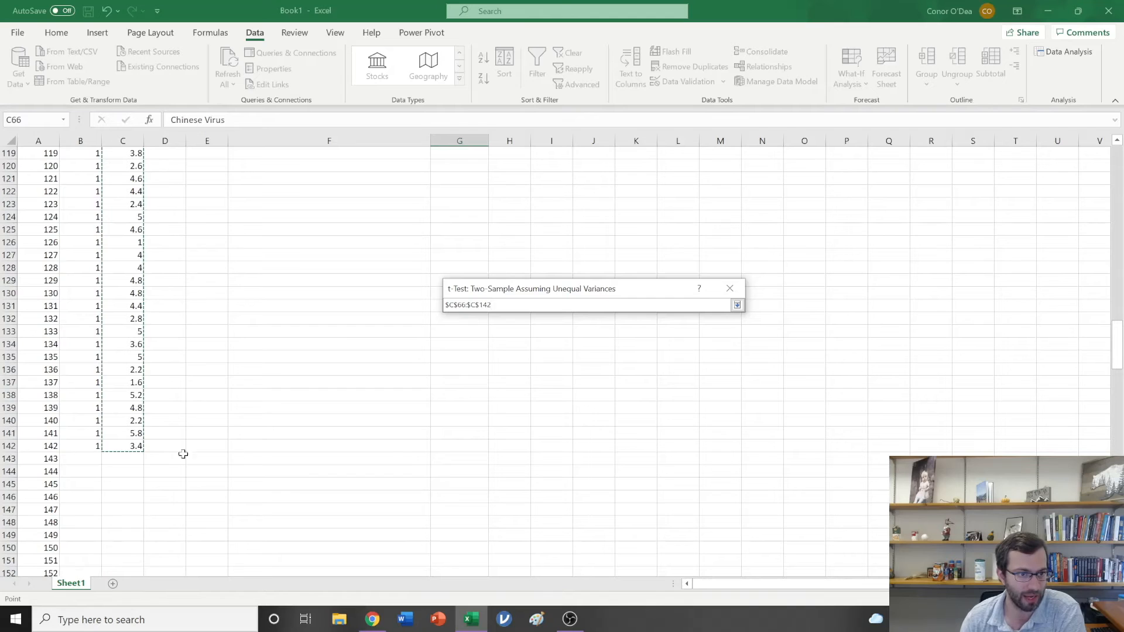
left_click(736, 305)
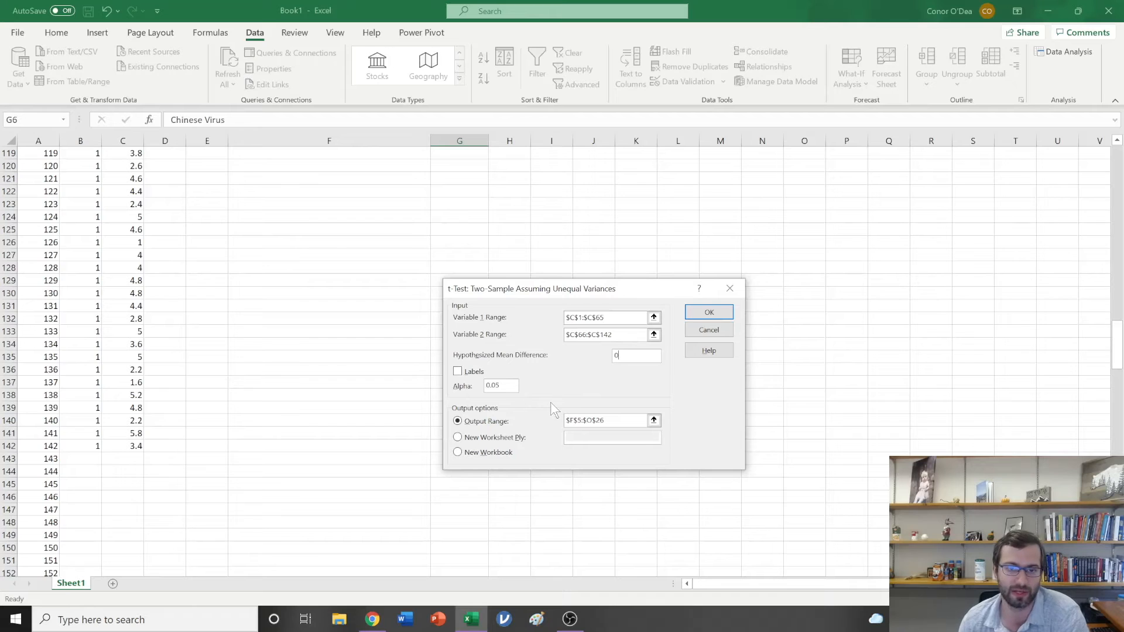
- Set the t-test's output range to F9:N28 on the current sheet and run the test
double_click(496, 384)
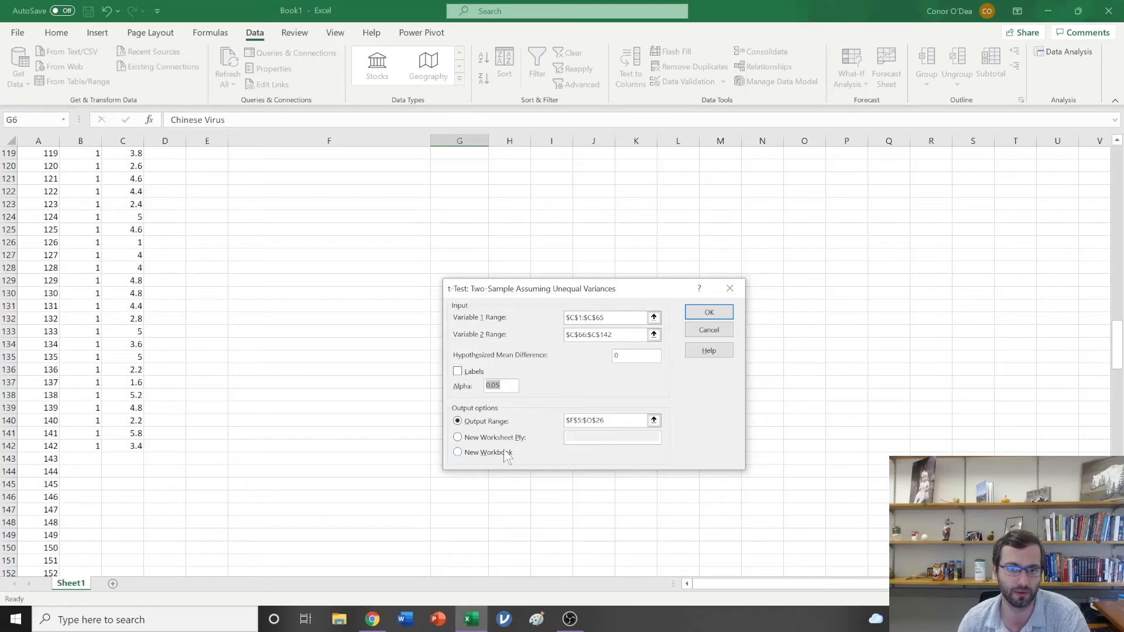
left_click(656, 420)
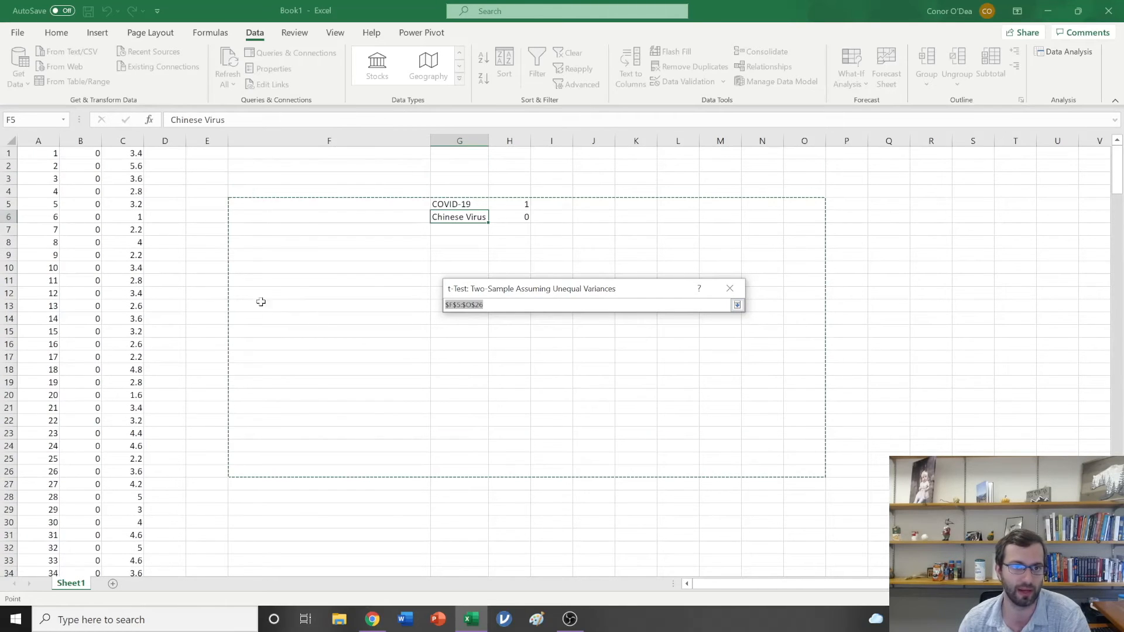
left_click_drag(304, 255, 757, 501)
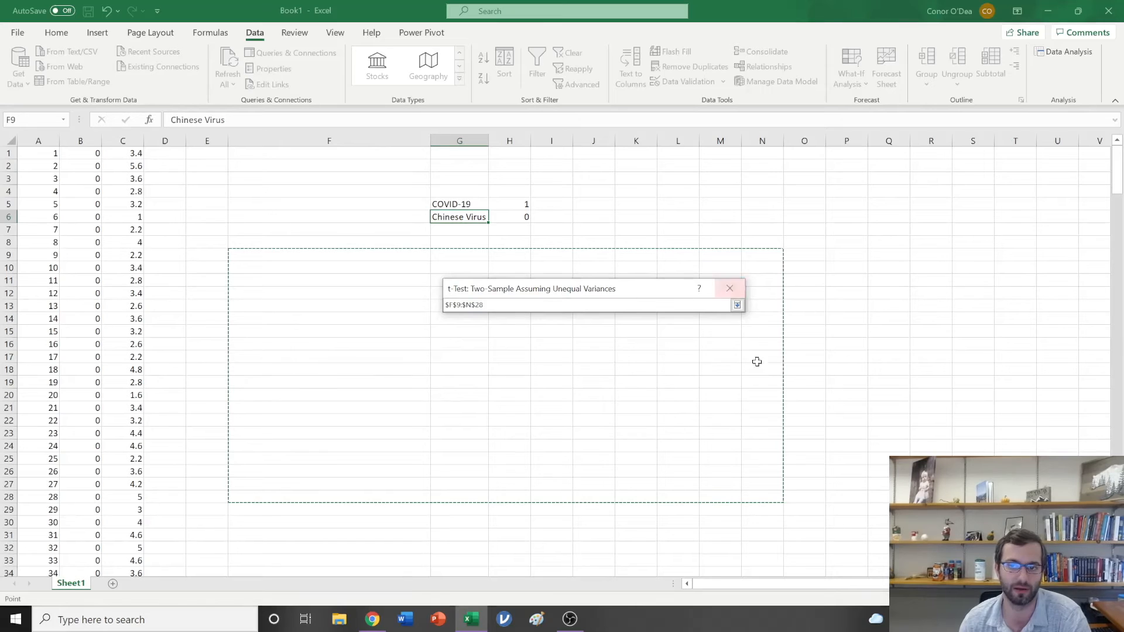
left_click(738, 305)
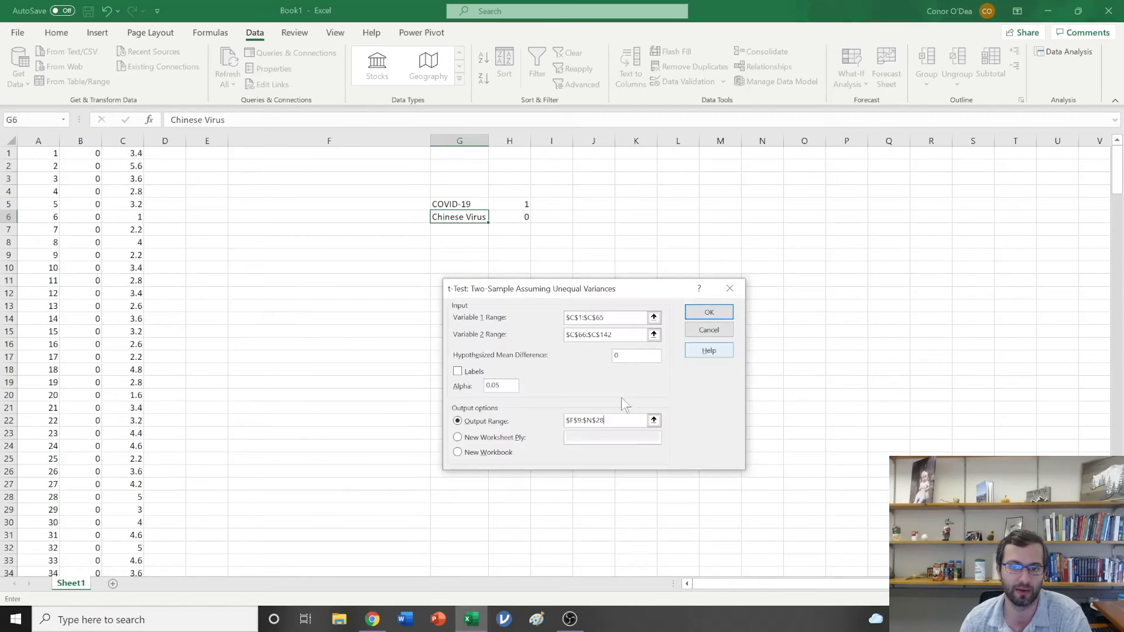
left_click(709, 315)
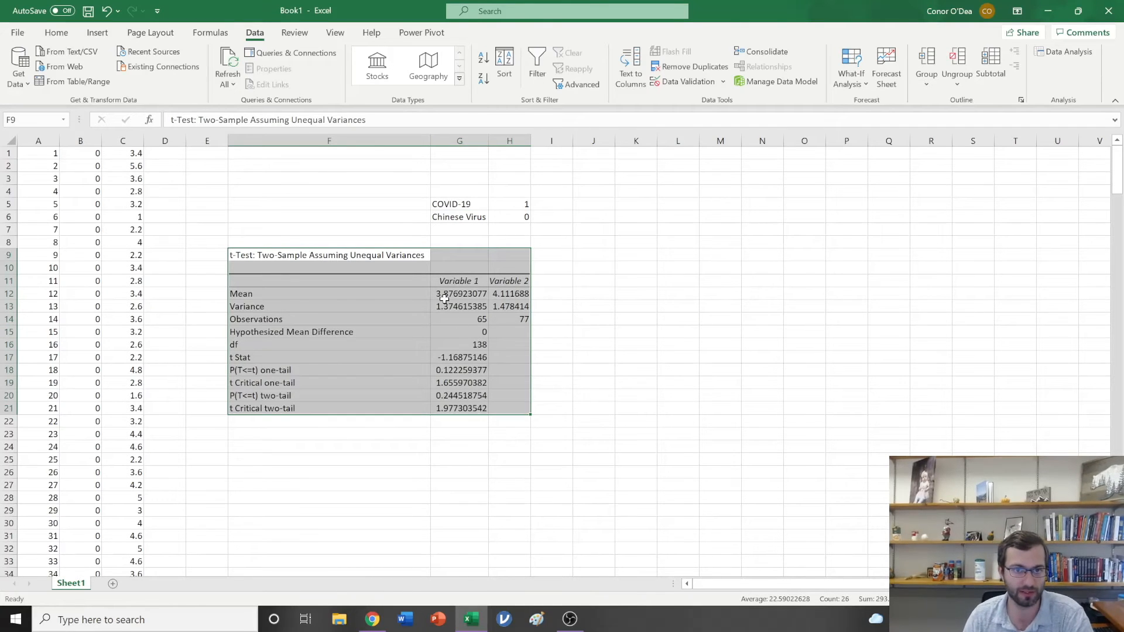
- Format the t-test result values in G12:H21 to show two decimal places
left_click_drag(448, 298, 509, 409)
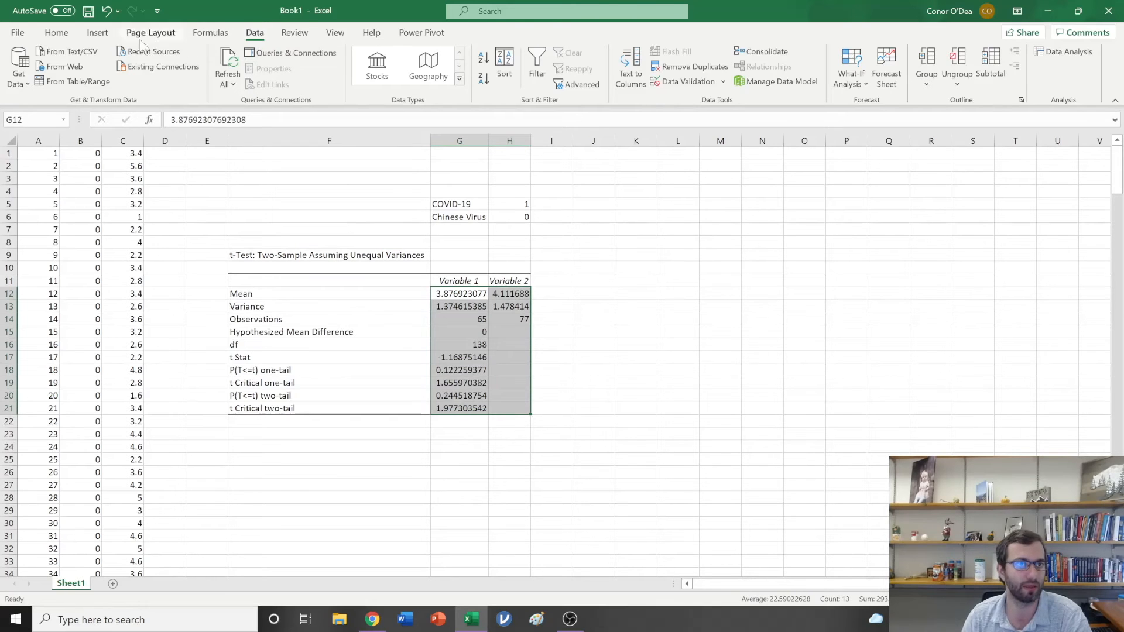
left_click(46, 34)
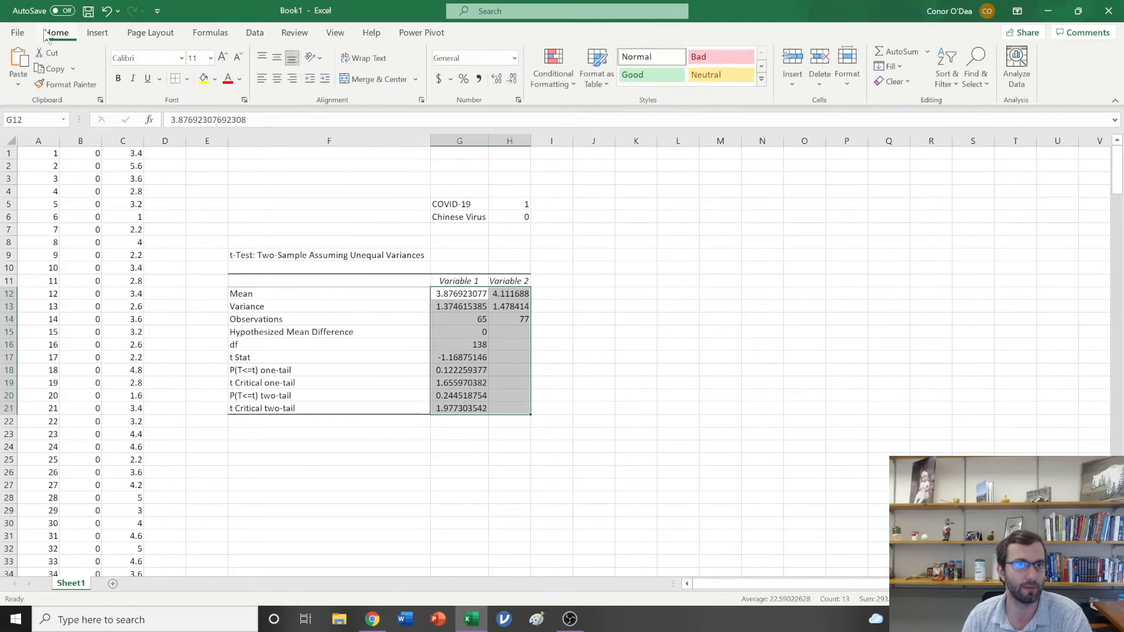
left_click(510, 81)
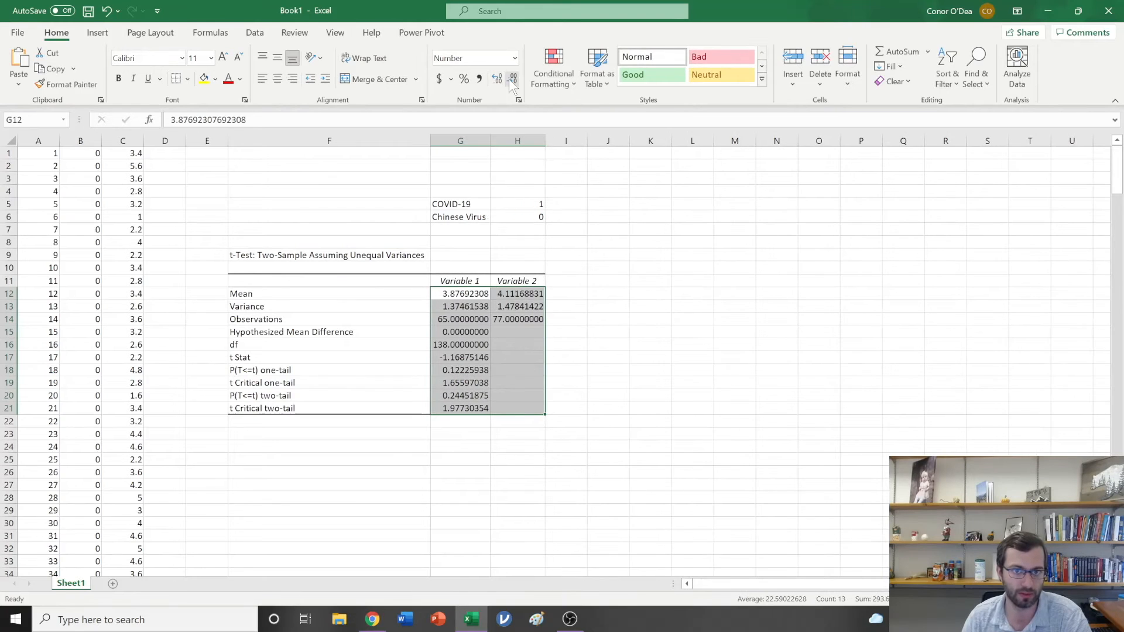
left_click(502, 78)
left_click(512, 79)
left_click(513, 79)
left_click(513, 79)
left_click(509, 76)
left_click(510, 77)
left_click(509, 76)
left_click(509, 77)
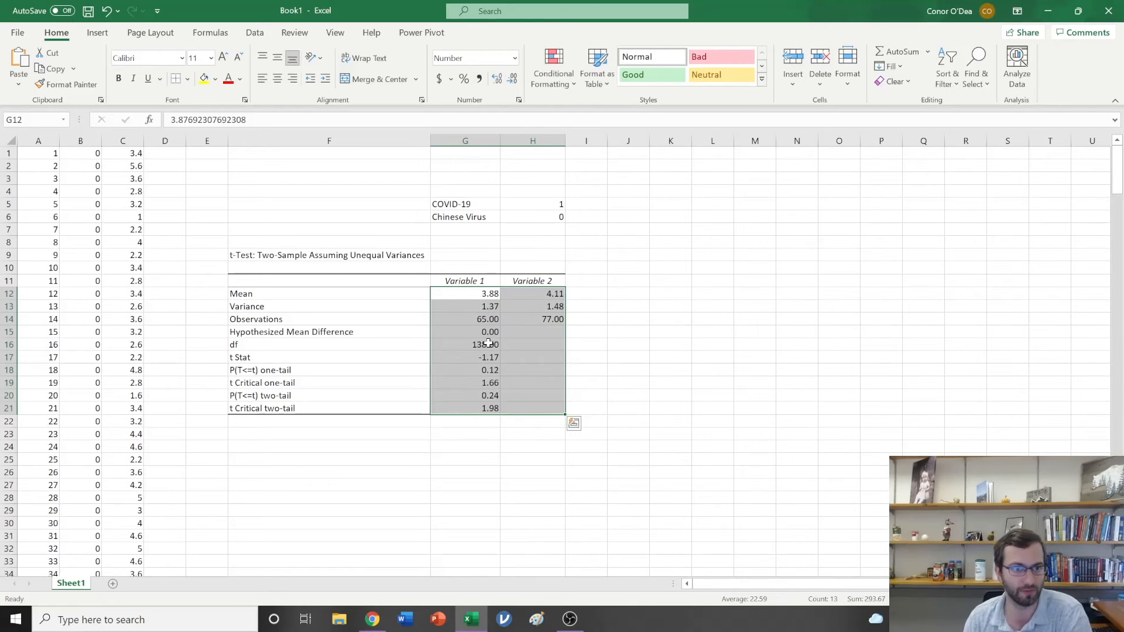
- Examine the means and variances of both variables against the COVID-19 and Chinese Virus condition codes in G5:H6
left_click(482, 295)
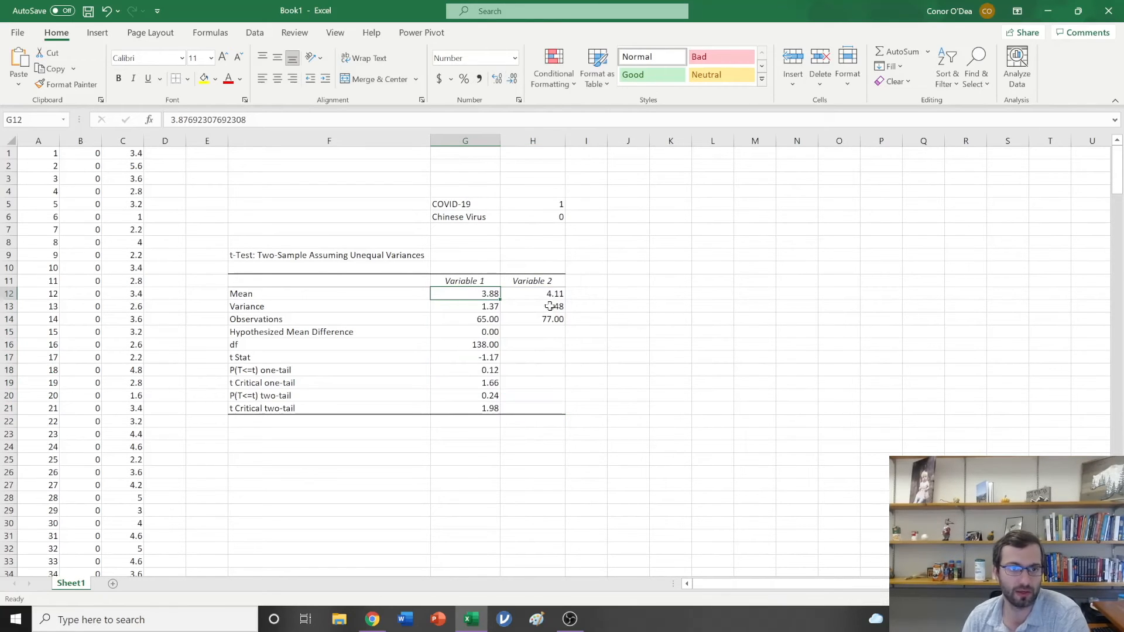
double_click(472, 292)
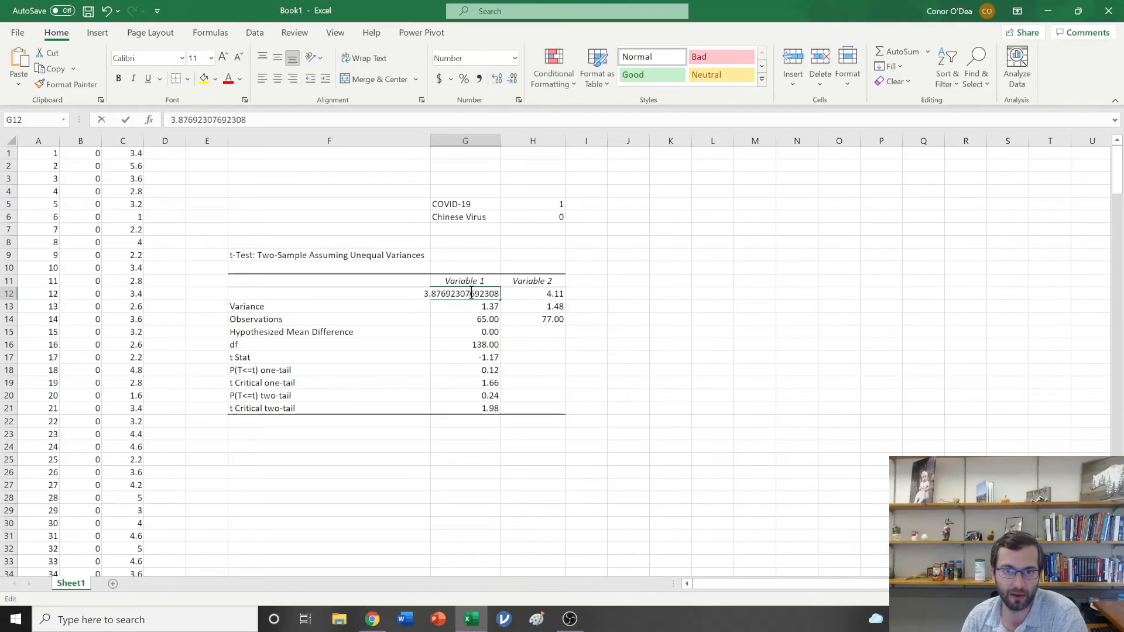
key("Return")
left_click(552, 202)
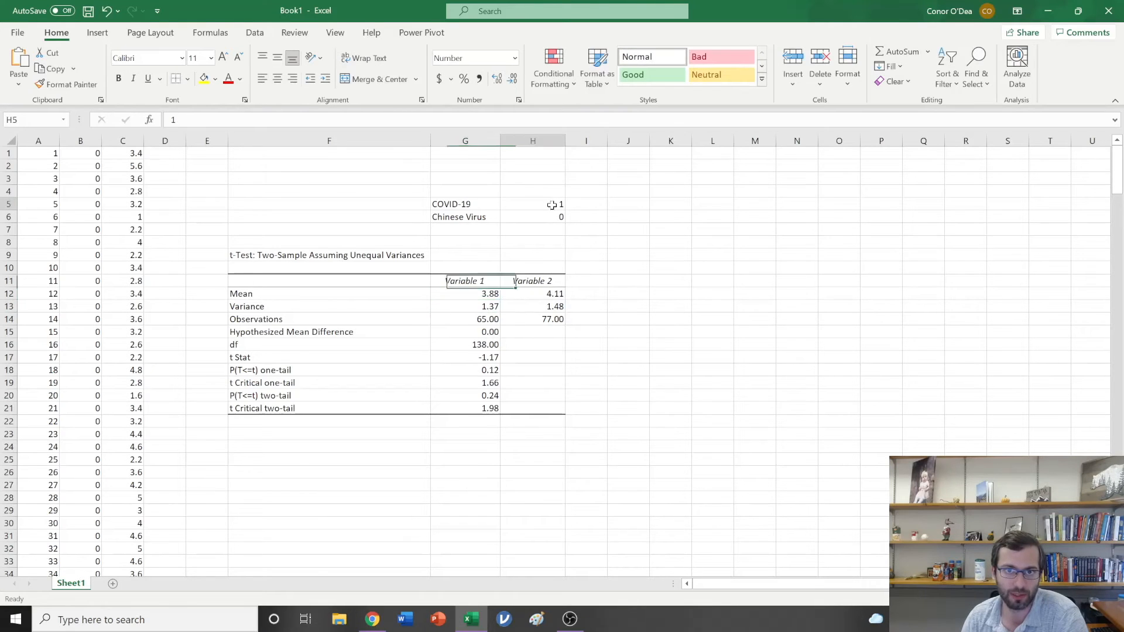
left_click(548, 218)
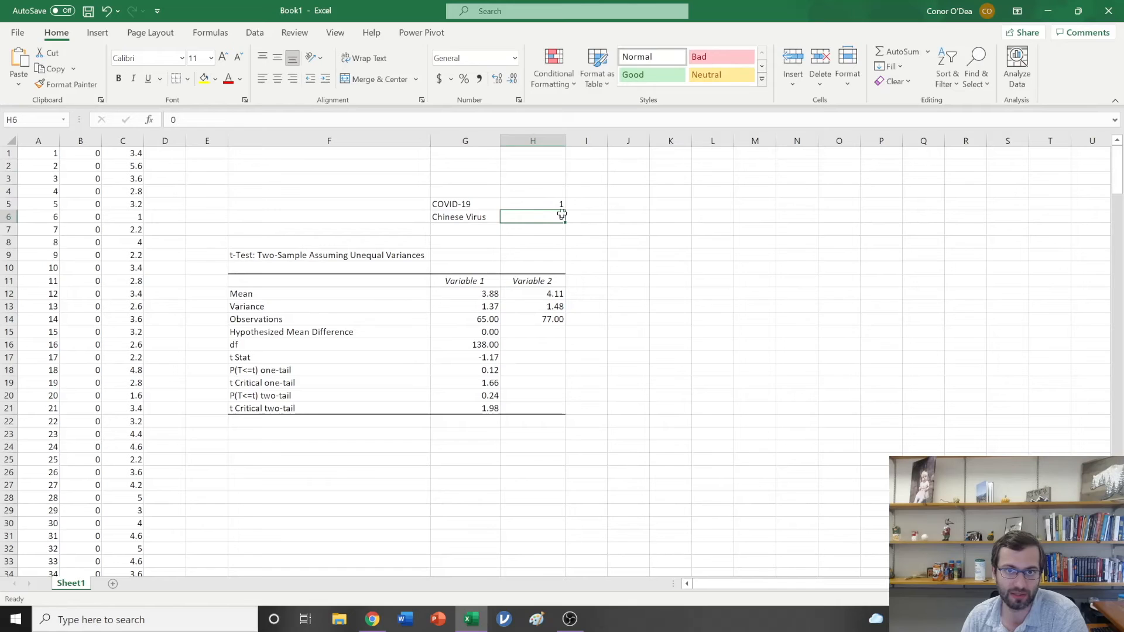
left_click(483, 293)
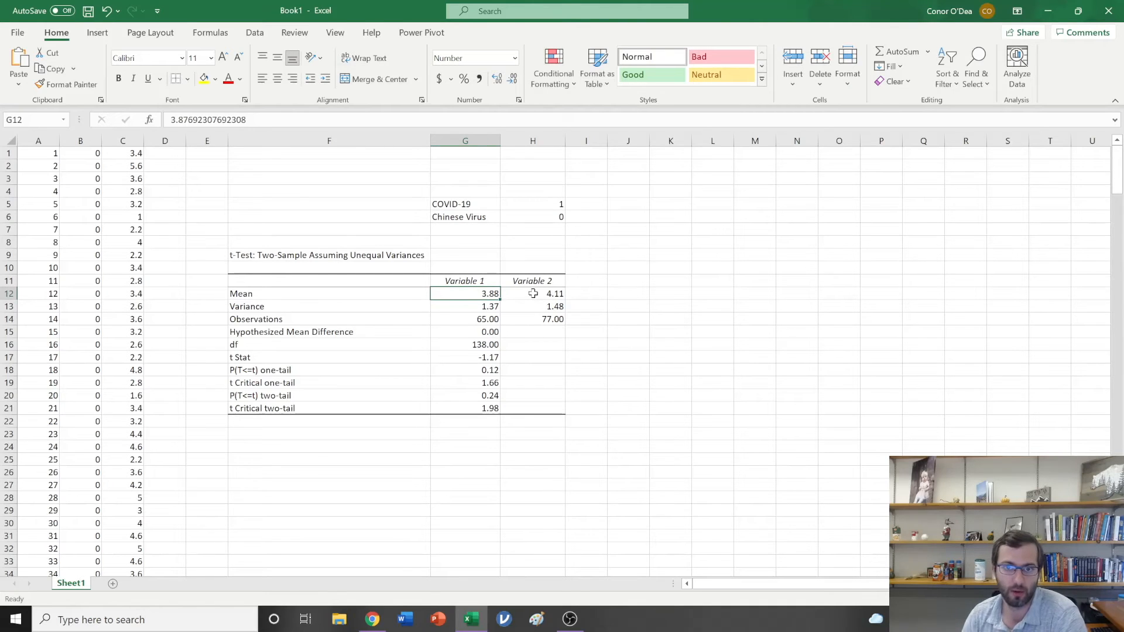
left_click(534, 293)
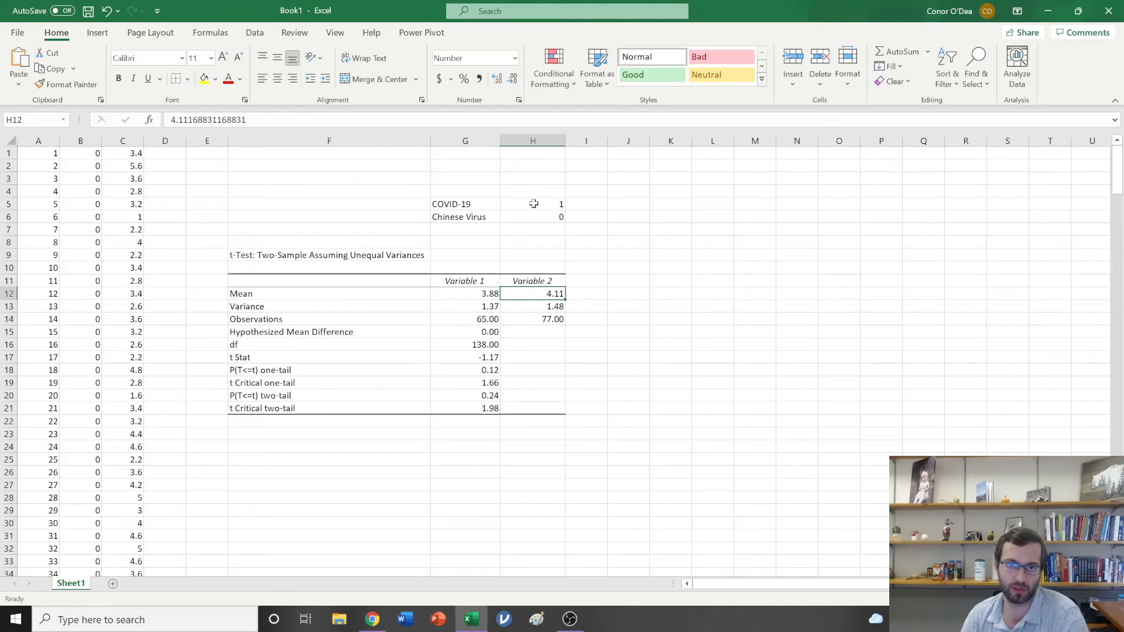
left_click(493, 206)
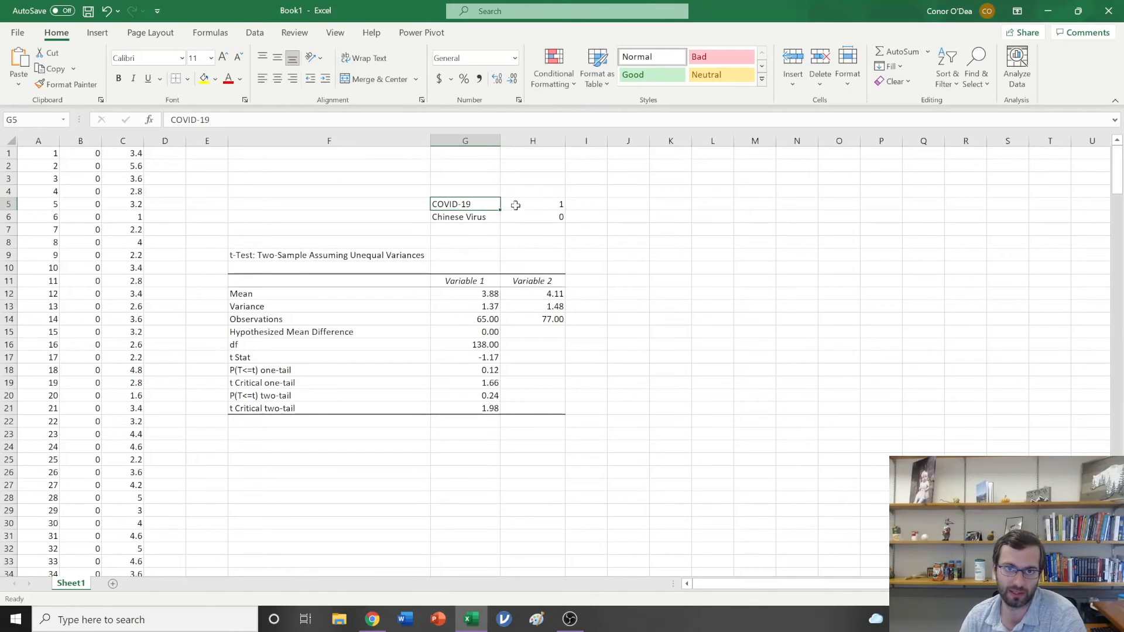
left_click(471, 222)
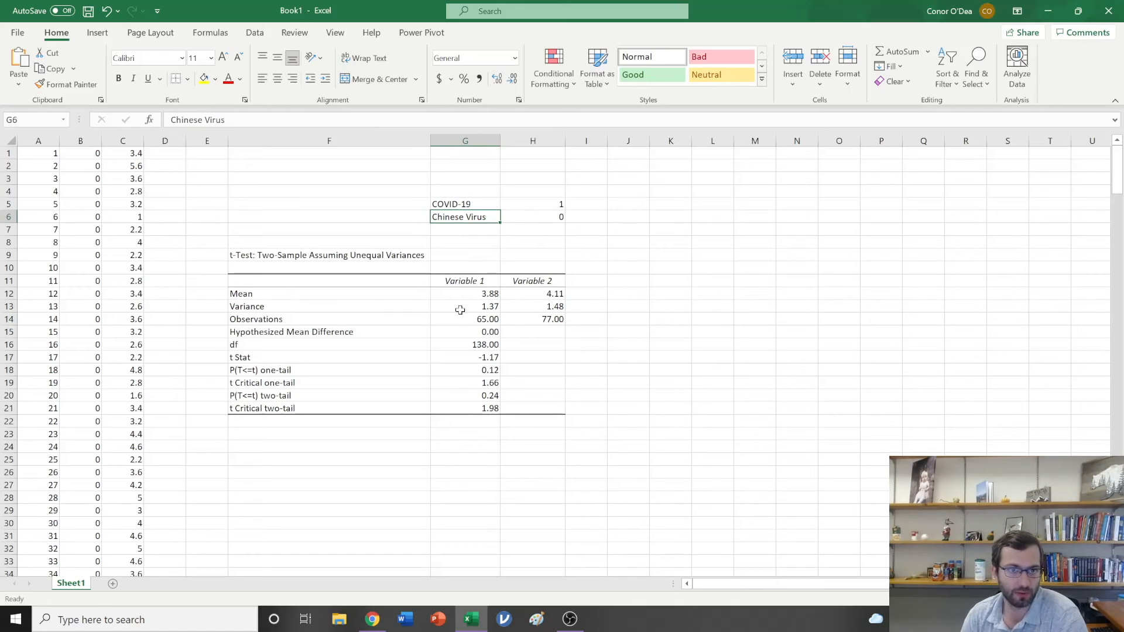
left_click(409, 315)
left_click(472, 308)
left_click(554, 308)
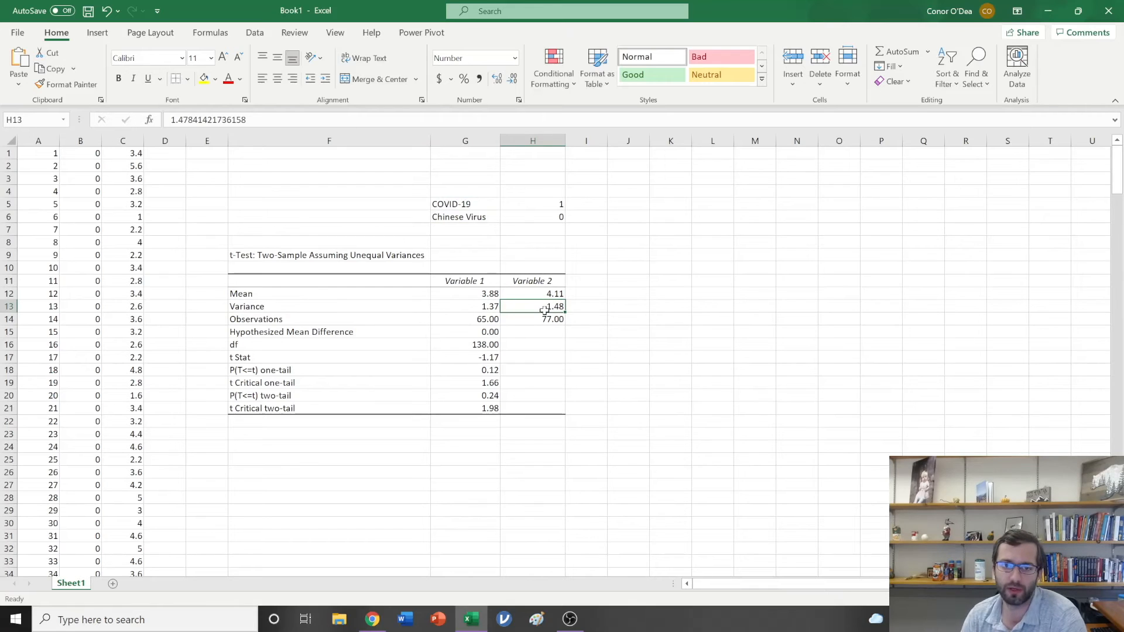
left_click(482, 309)
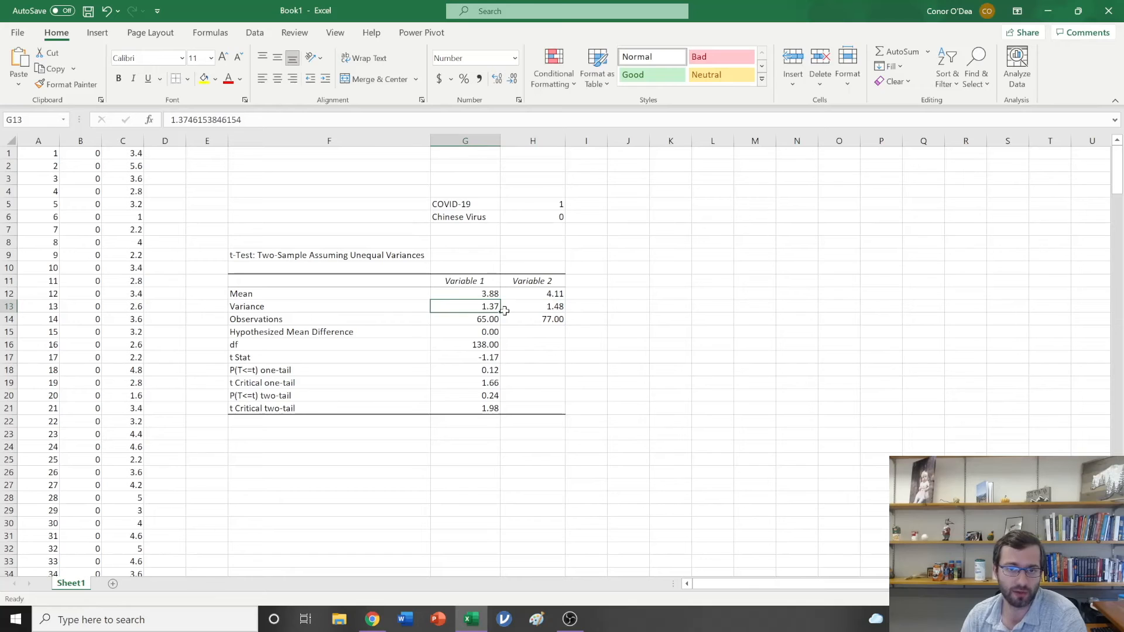
left_click(553, 310)
- Calculate the first group's standard deviation in I13 with the formula =SQRT(G13)
left_click(596, 305)
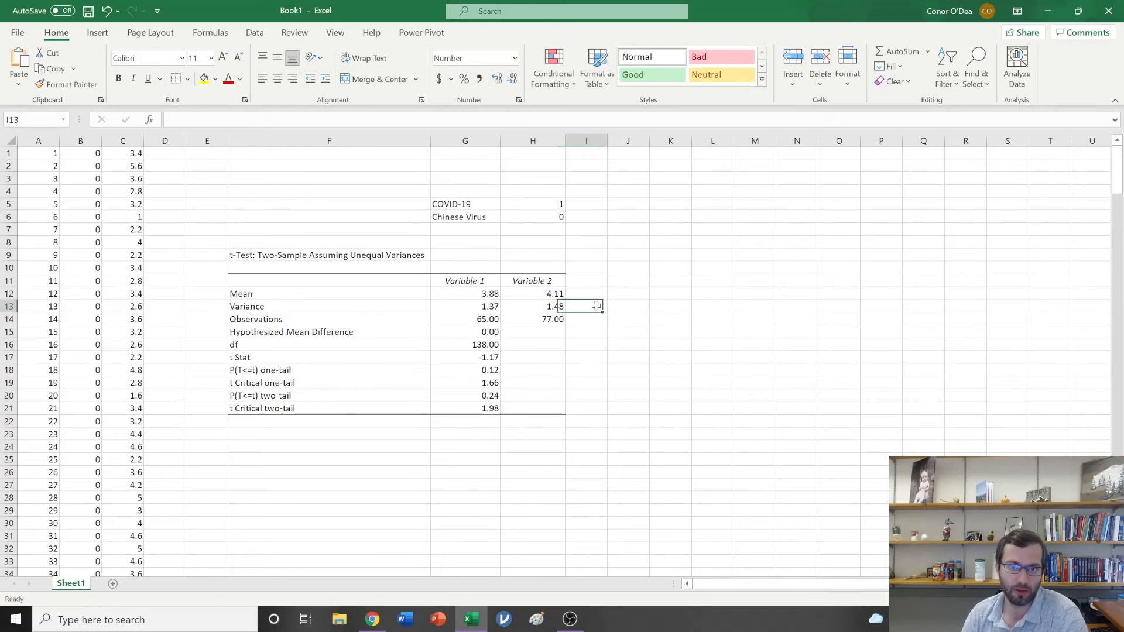
type("=")
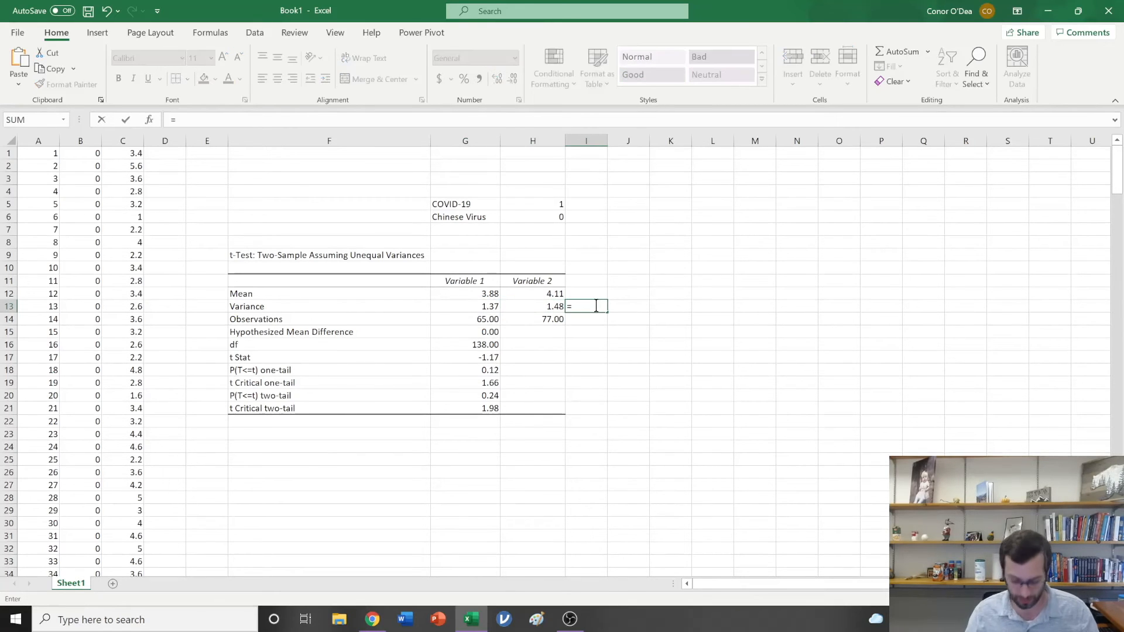
type("sq")
key("Tab")
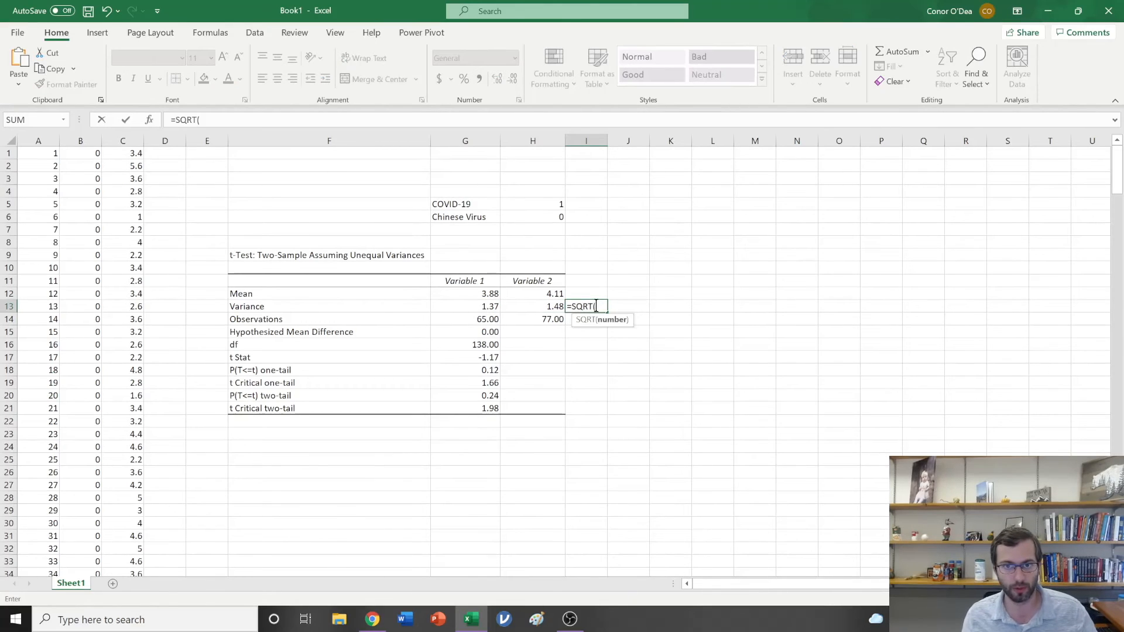
left_click(491, 305)
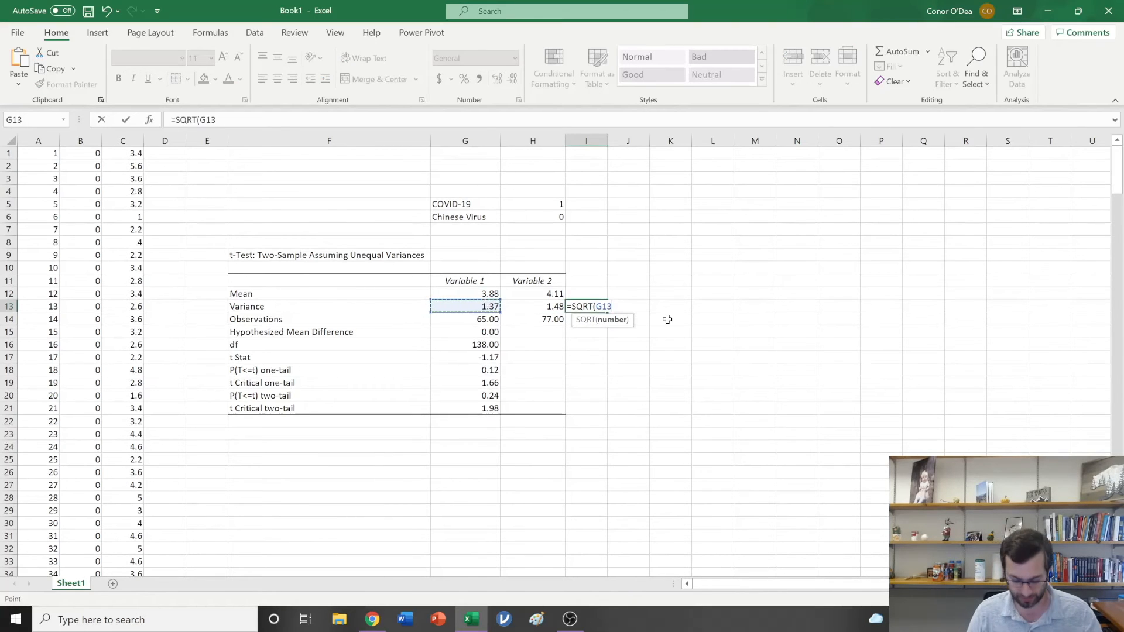
type(")")
key("Return")
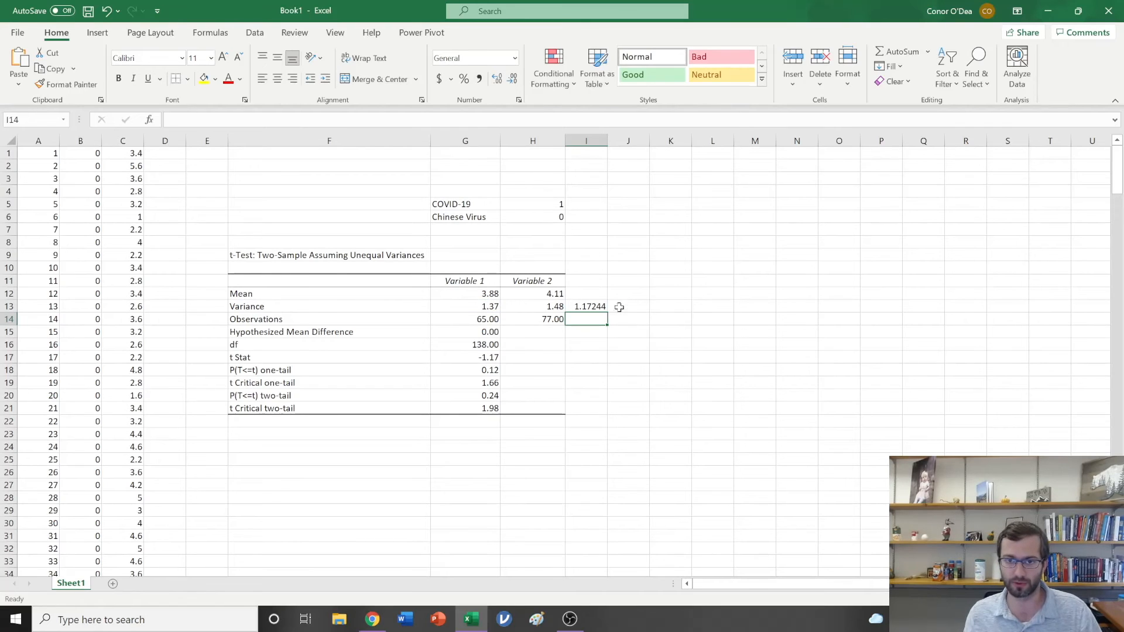
- Extend the square-root formula from I13 to J13 for the second group's standard deviation and check both cells
left_click(627, 304)
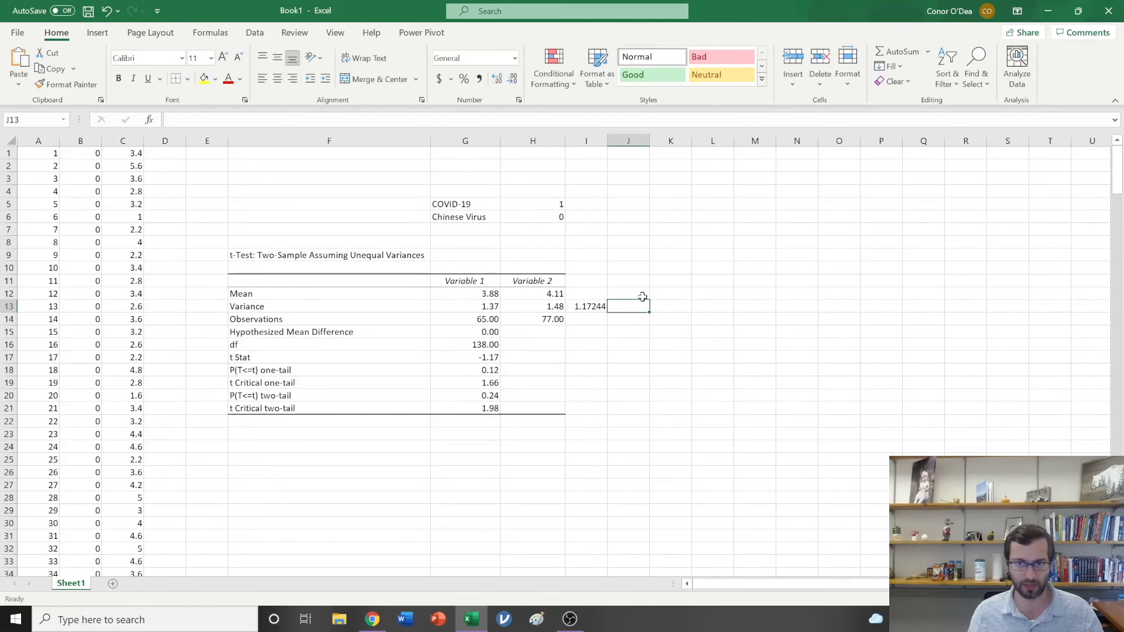
left_click(597, 309)
left_click_drag(608, 317, 636, 316)
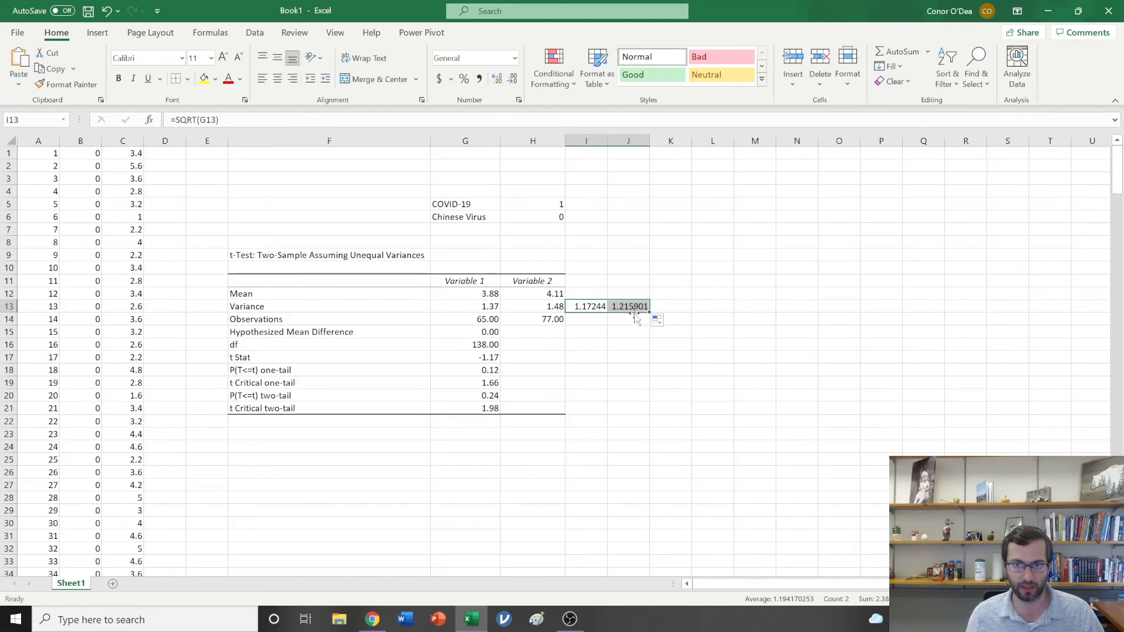
left_click(581, 302)
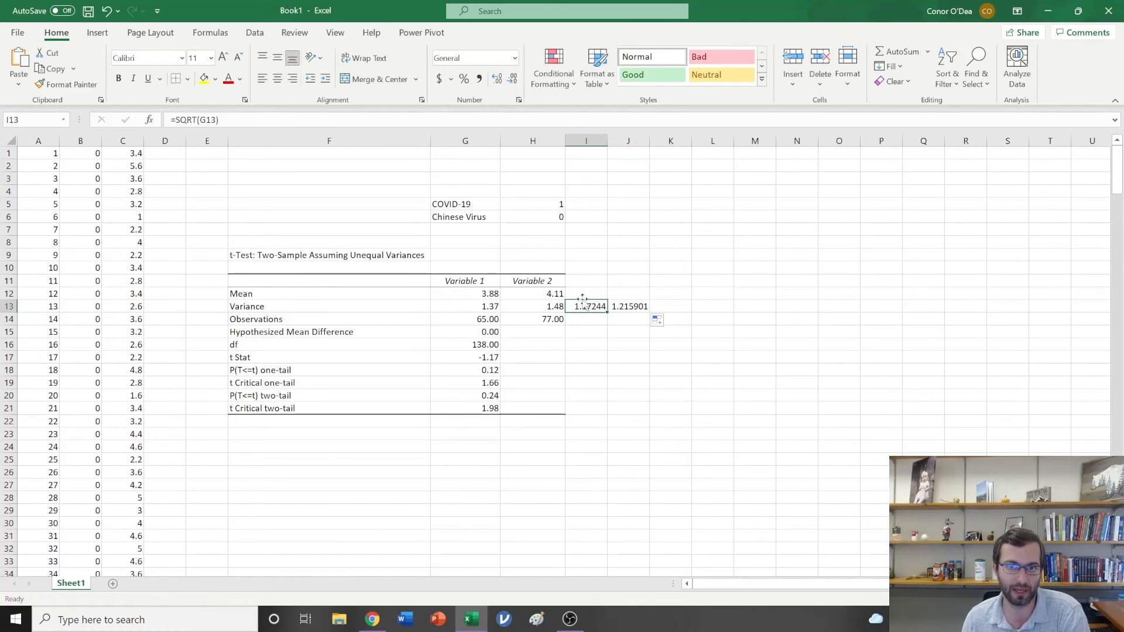
left_click(585, 280)
left_click(594, 307)
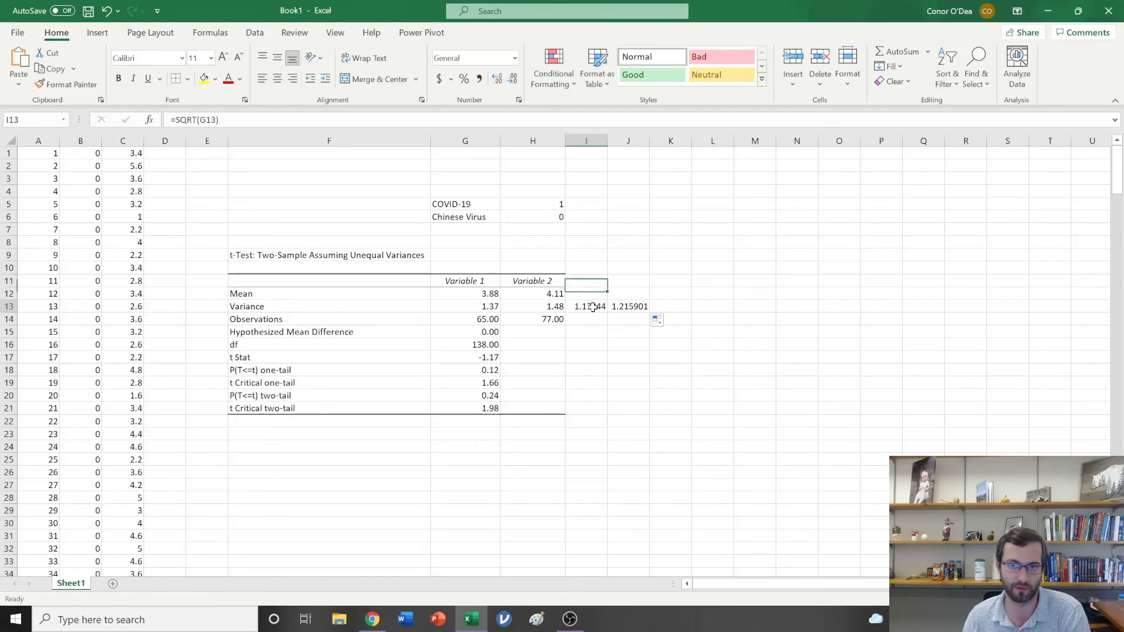
left_click(616, 306)
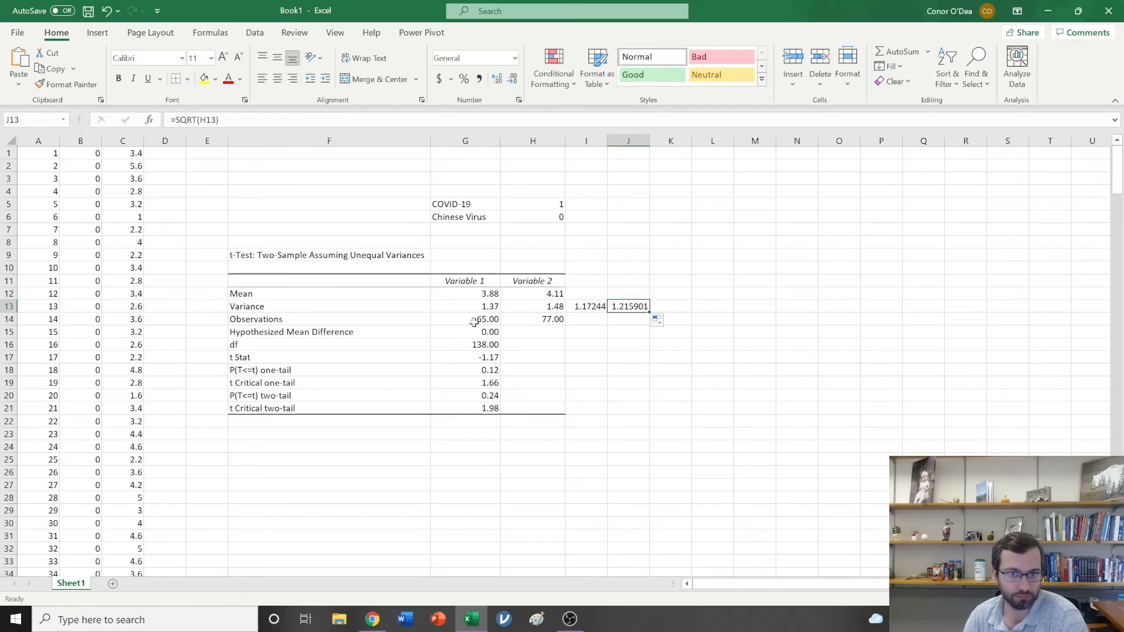
- Review each condition's number of observations, the hypothesized mean difference and the degrees of freedom in the t-test output
left_click(495, 322)
left_click(540, 319)
left_click(464, 321)
left_click(539, 319)
left_click(492, 322)
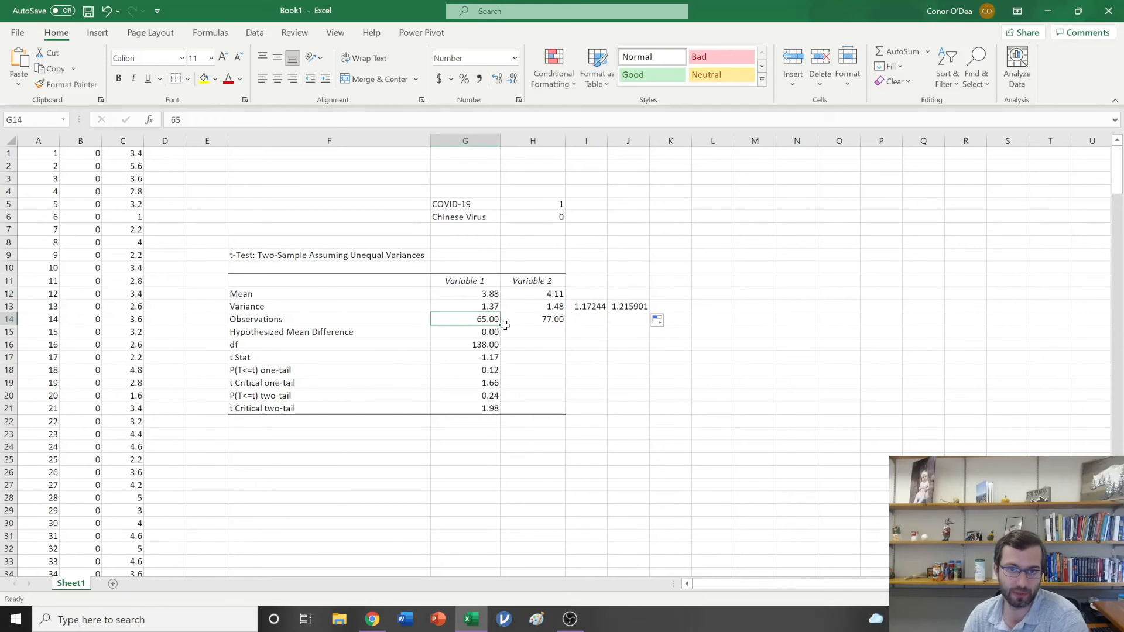
left_click(483, 218)
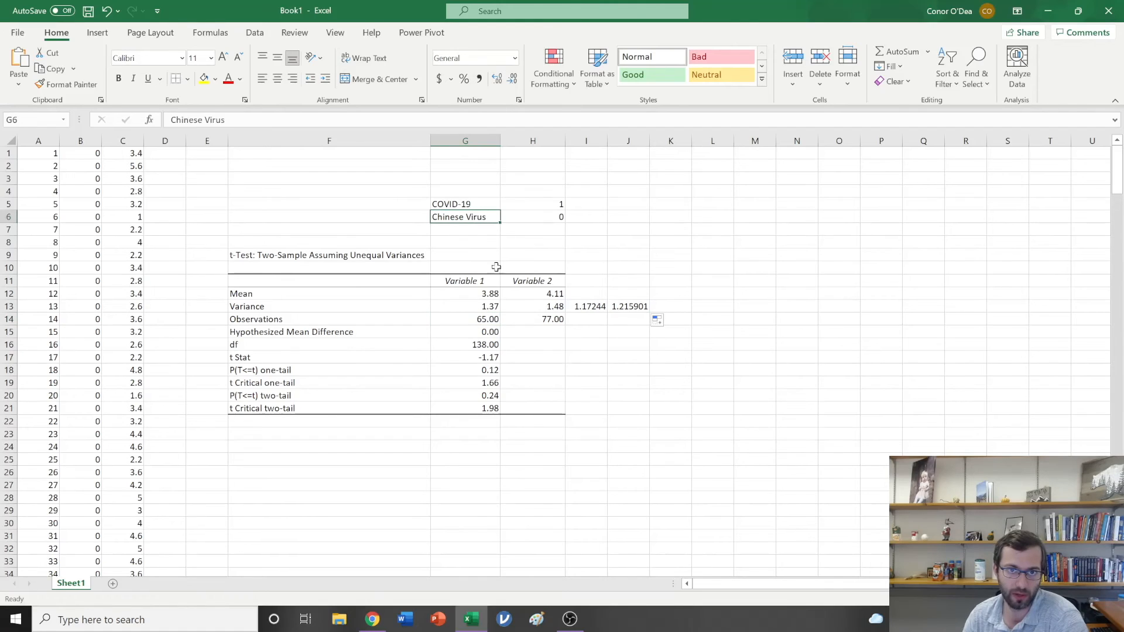
left_click(533, 319)
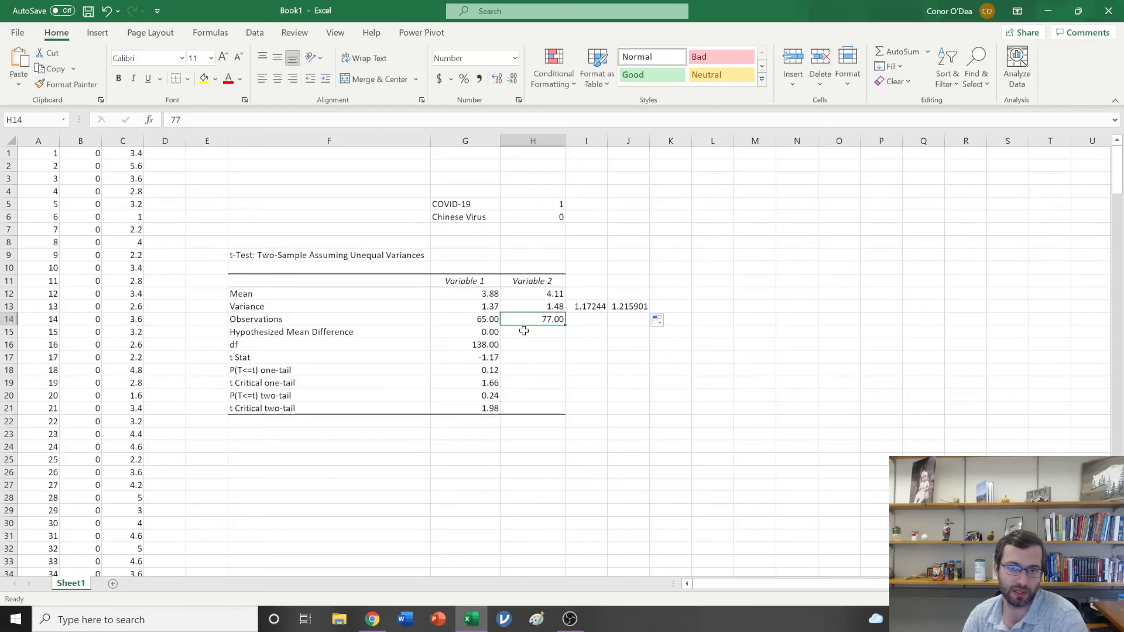
left_click(461, 206)
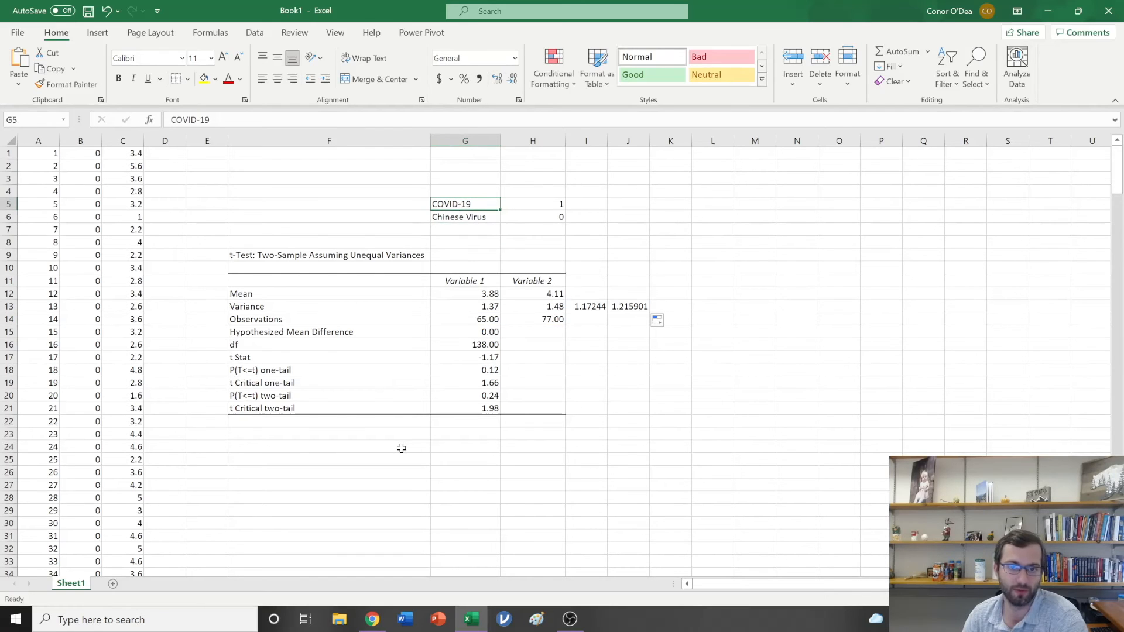
left_click(492, 332)
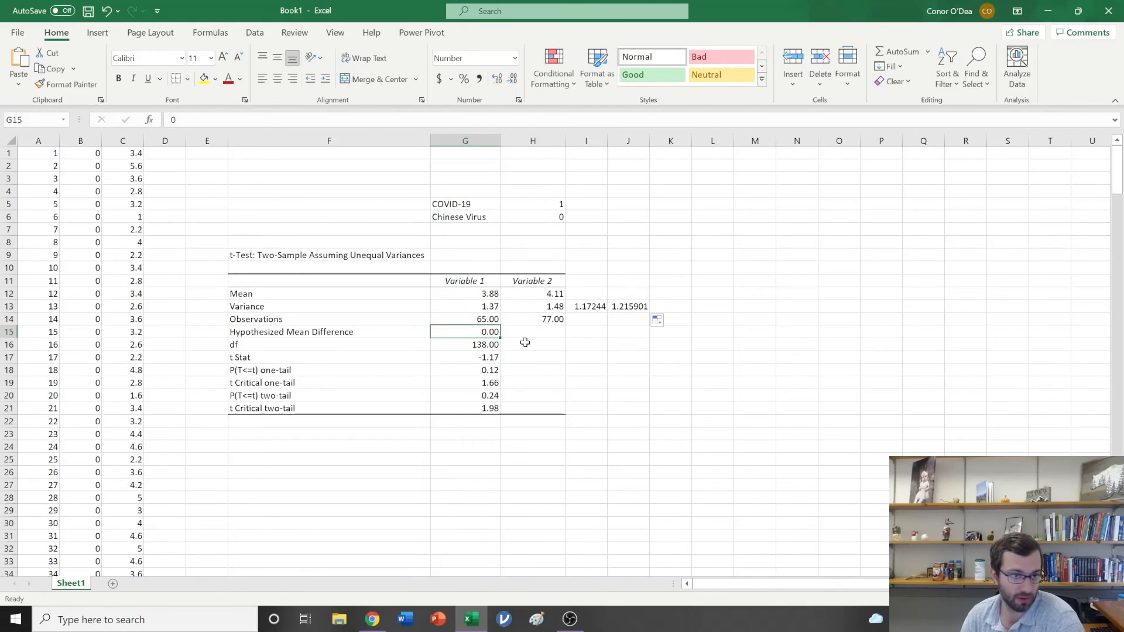
left_click(478, 344)
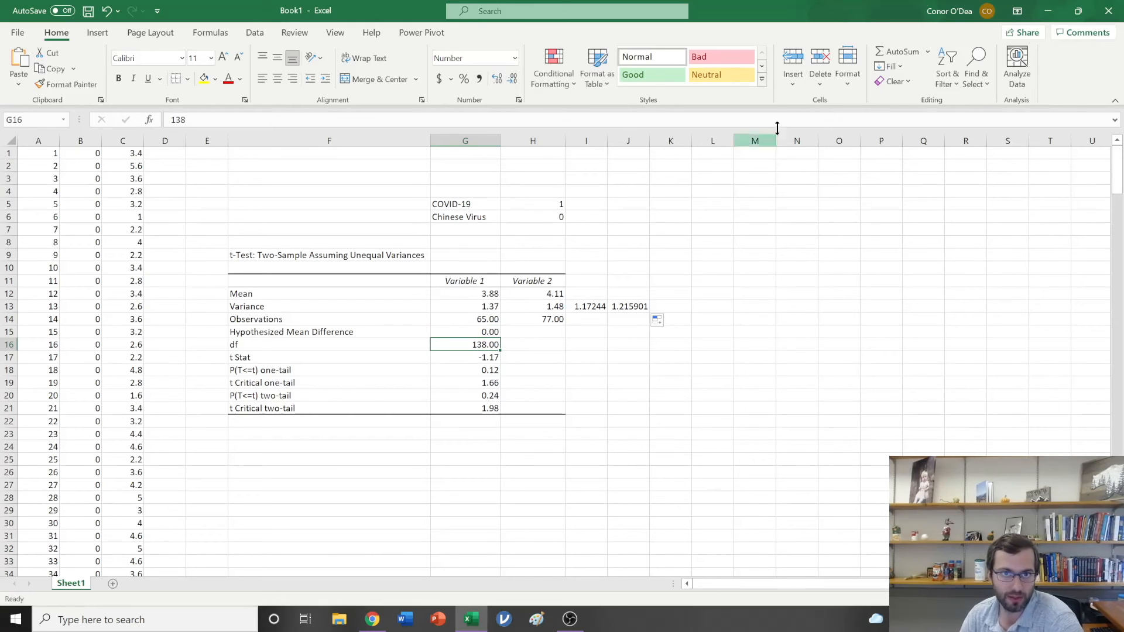
- Show the two-tail p-value in G20 with three decimal places and relate it to the two condition labels
left_click(484, 397)
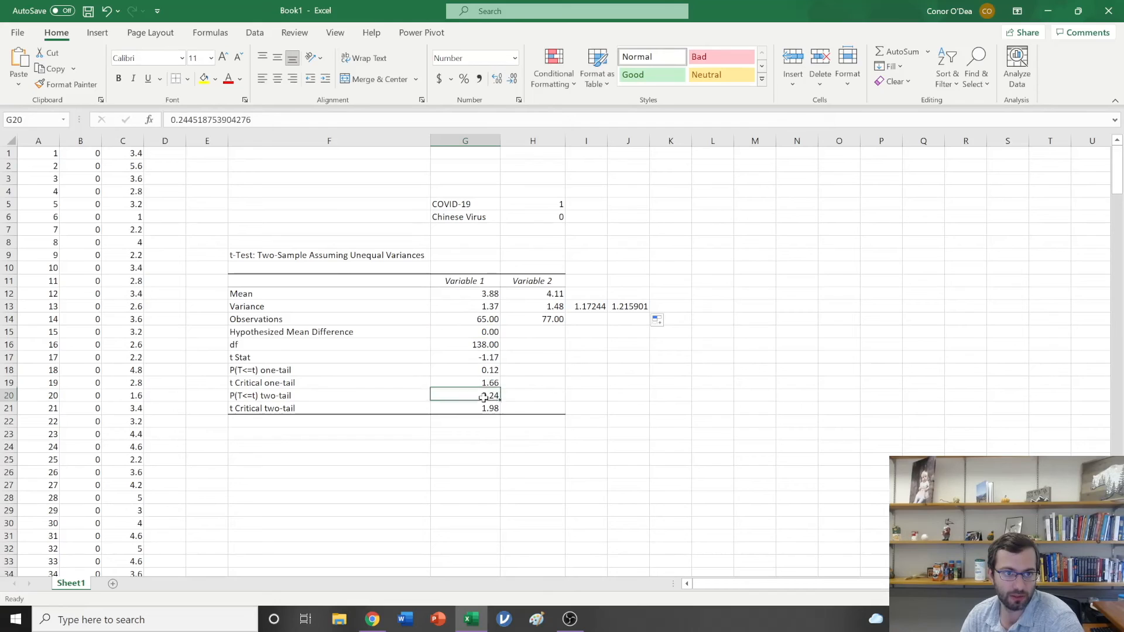
left_click(498, 81)
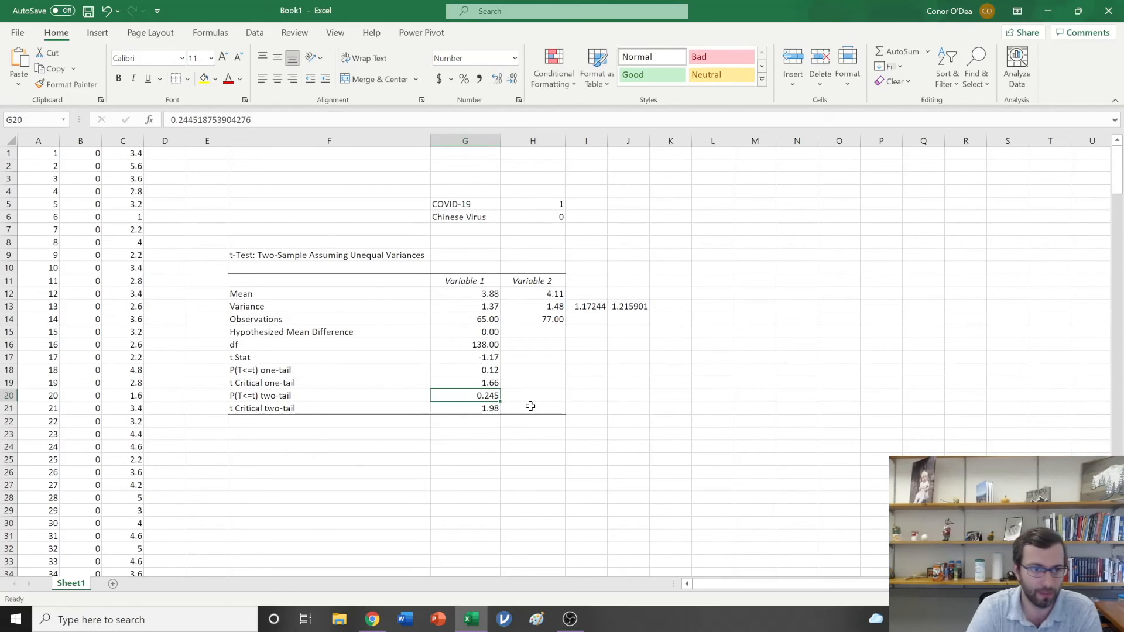
left_click(233, 398)
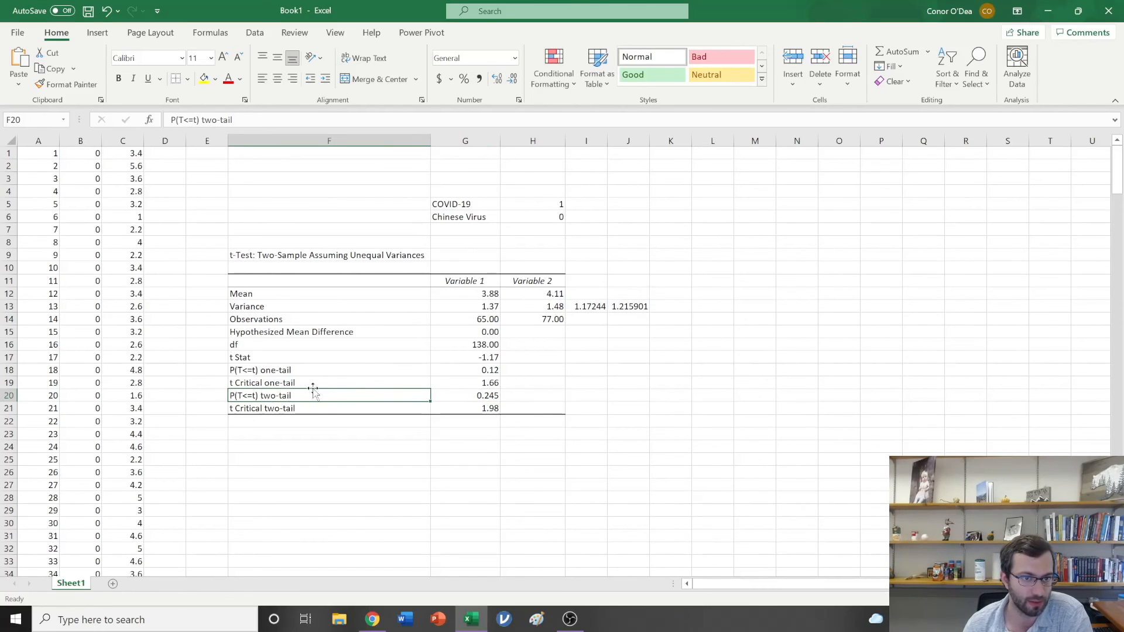
left_click(469, 393)
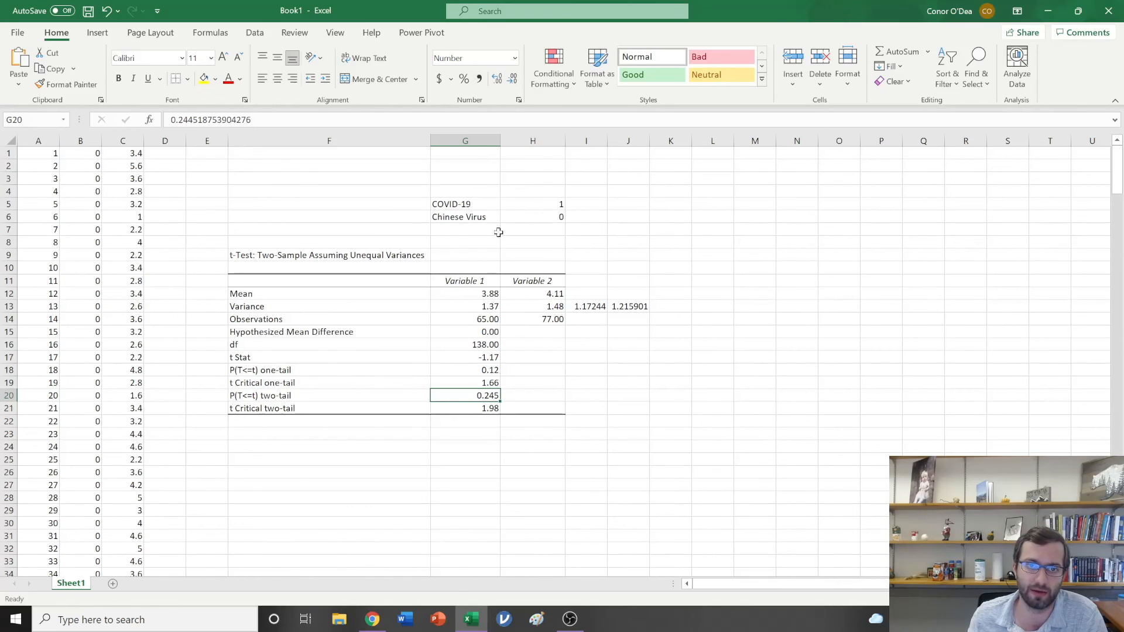
left_click(476, 219)
left_click(465, 200)
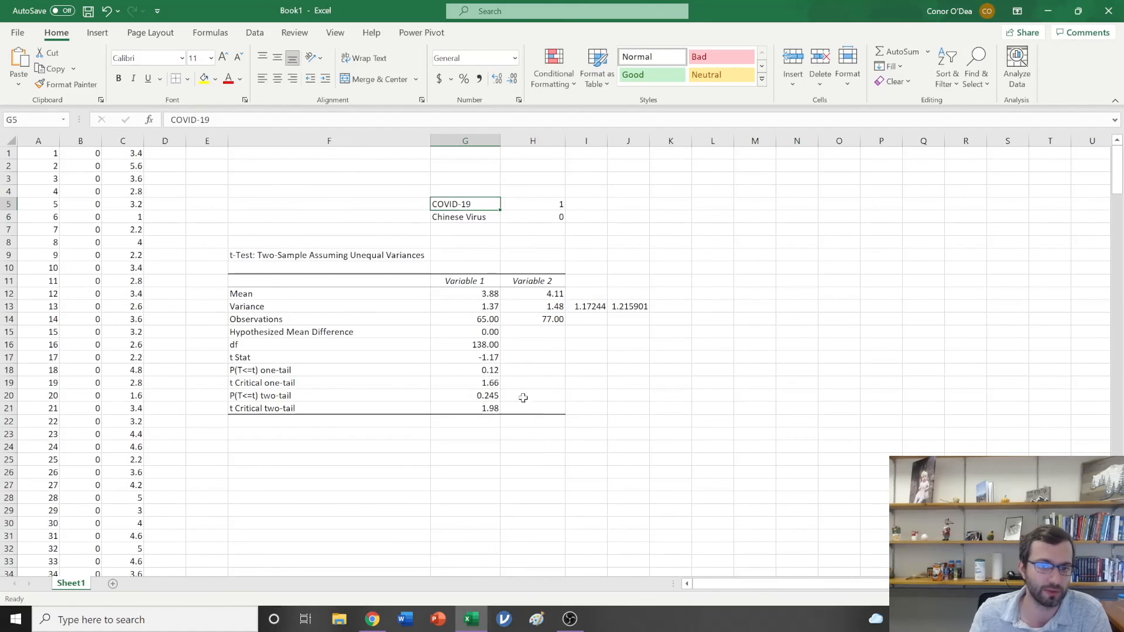
- Show the one-tail p-value in G18 with three decimal places, and review the two-tail p-value and both group means
left_click(484, 369)
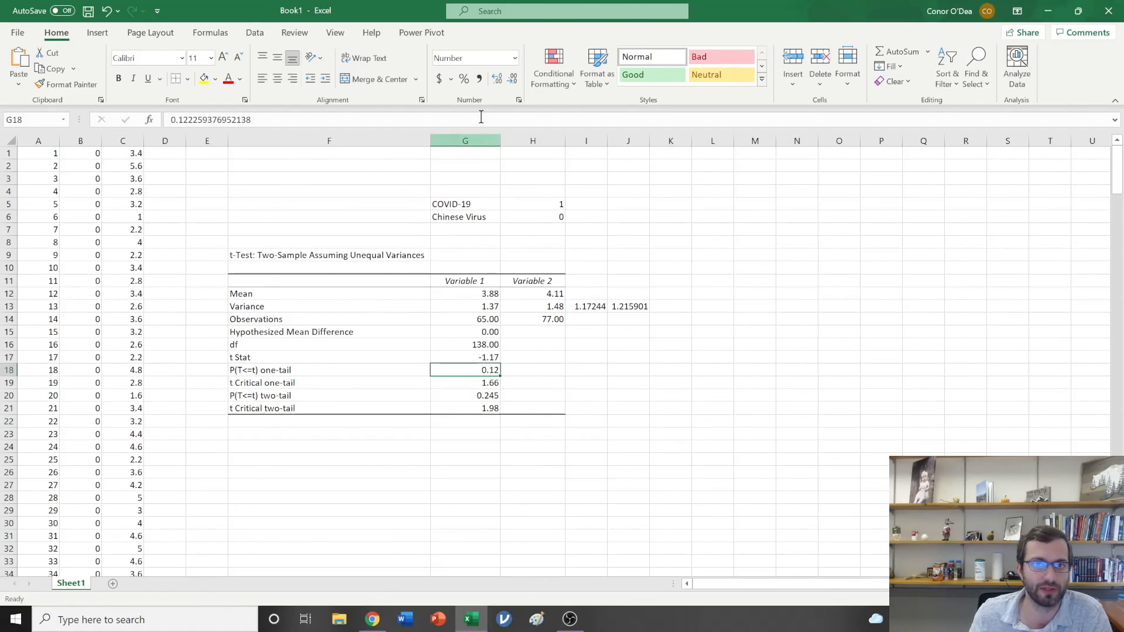
left_click(497, 77)
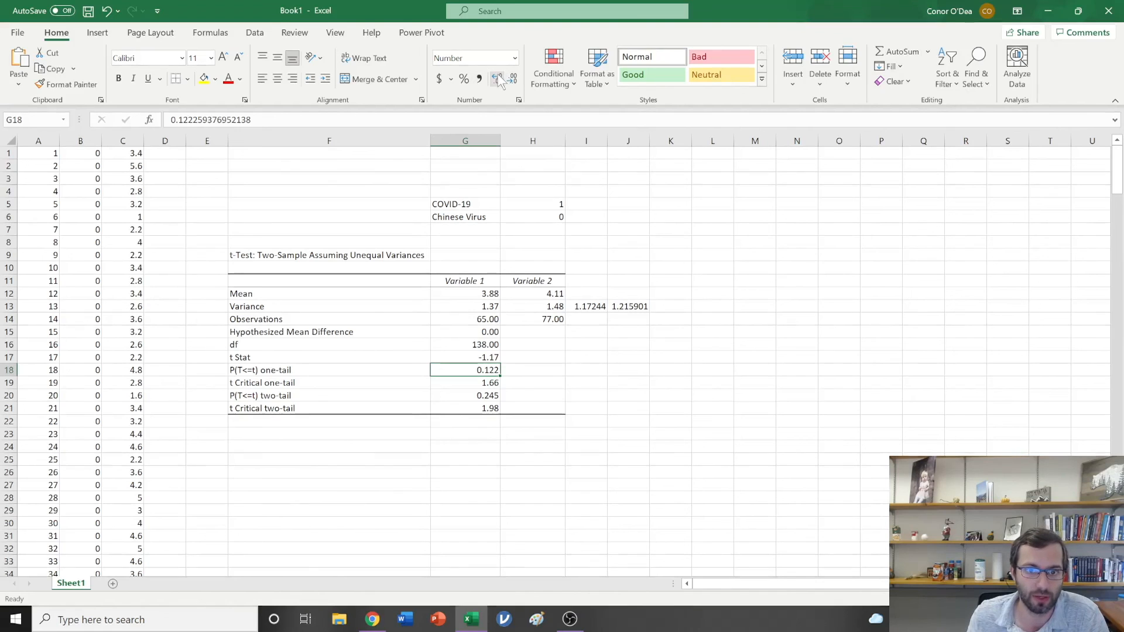
left_click(484, 395)
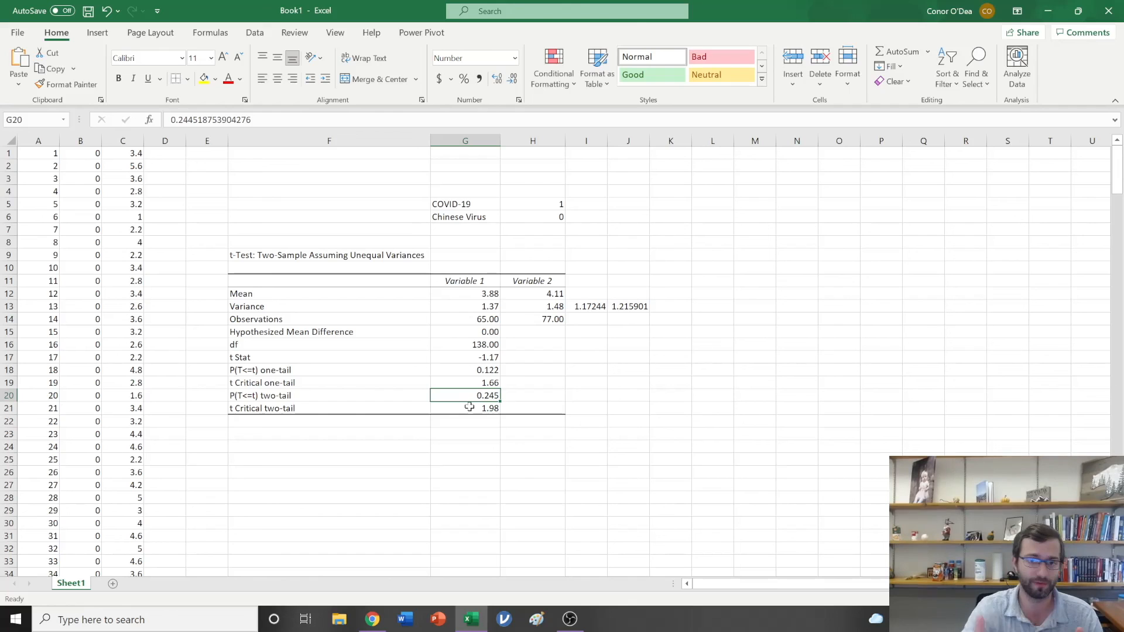
left_click(468, 293)
left_click(534, 293)
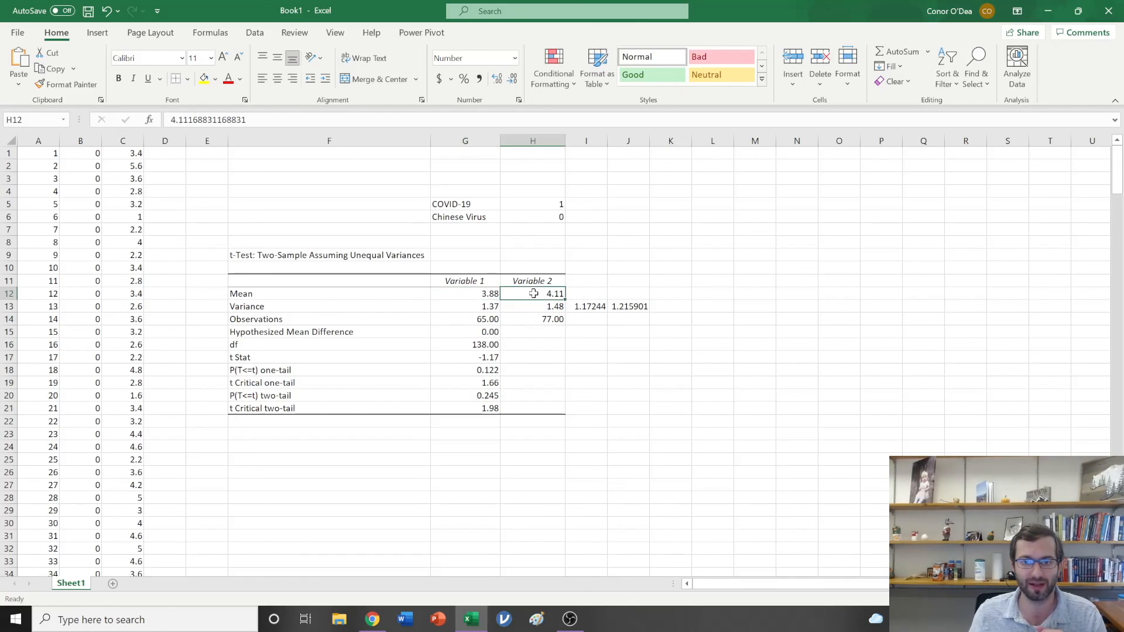